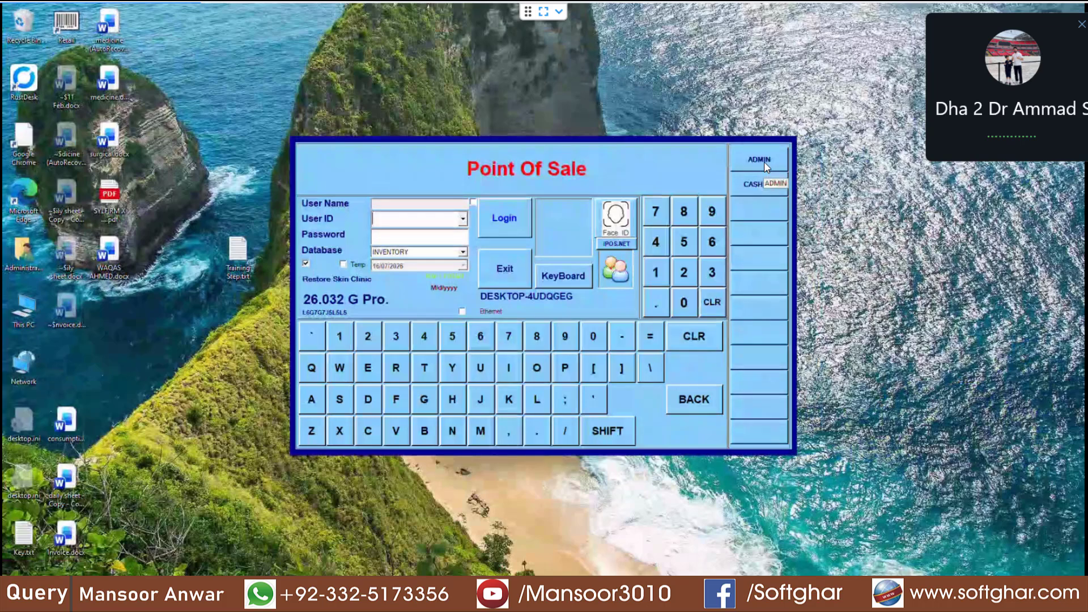
Step: Log into iPOS.NET as the ADMIN user with its password
{"action": "left_click", "coordinate": [763, 161]}
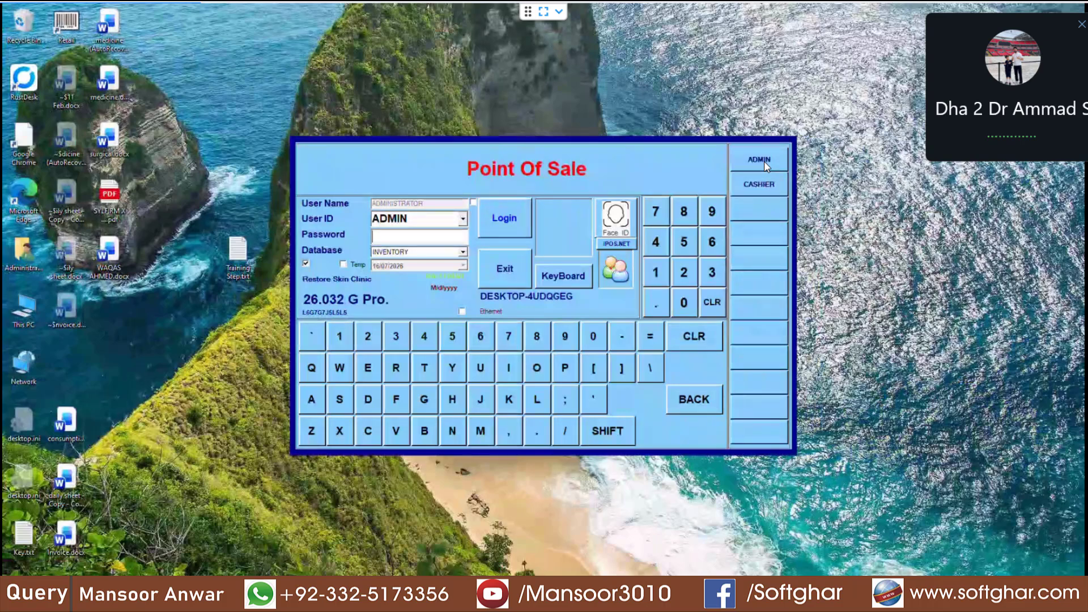
{"action": "type", "text": "*****"}
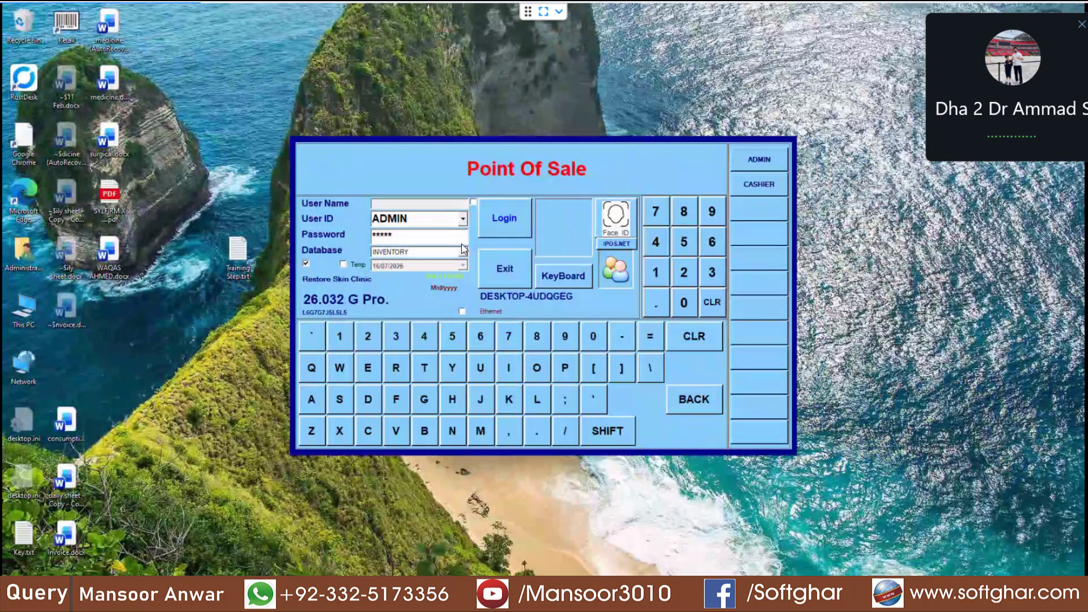
{"action": "left_click", "coordinate": [497, 217]}
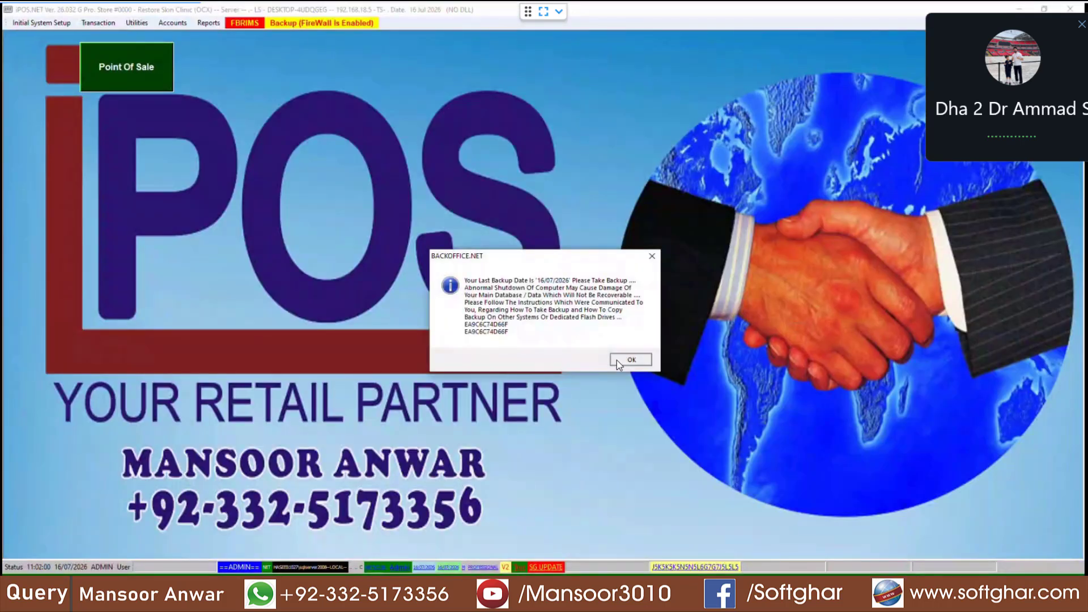
{"action": "left_click", "coordinate": [616, 359]}
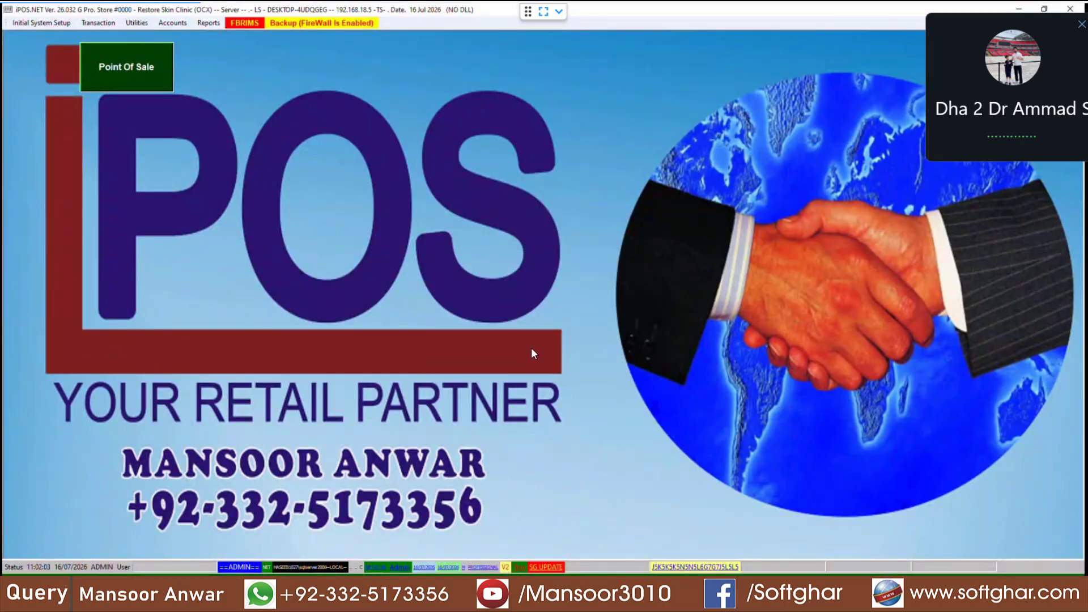
Step: Open Initial System Setup > ItemFile and close the FBR IMS instructions notice
{"action": "left_click", "coordinate": [38, 23]}
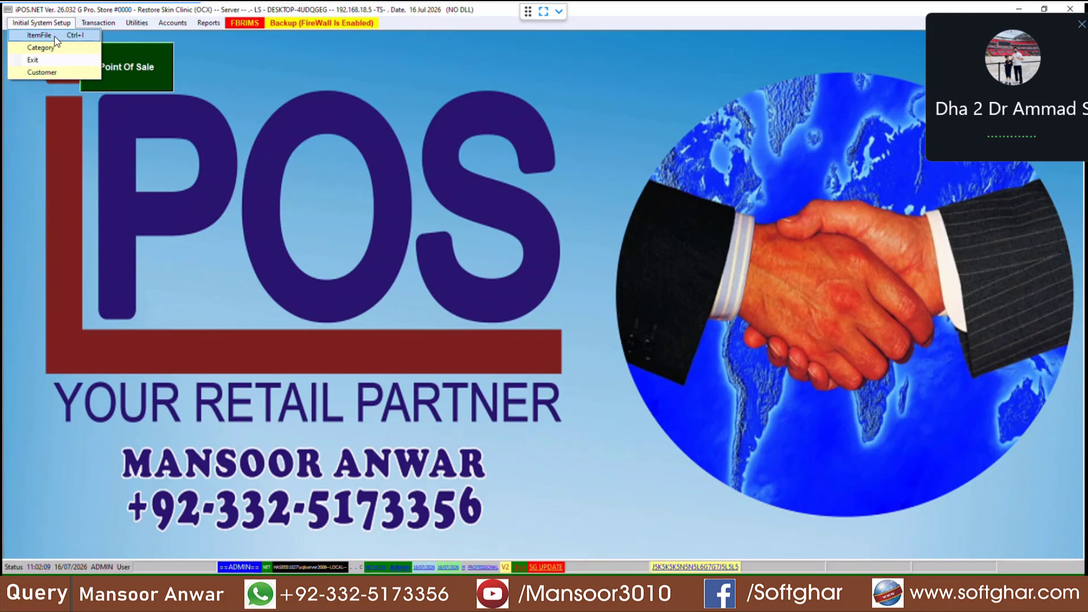
{"action": "left_click", "coordinate": [54, 36]}
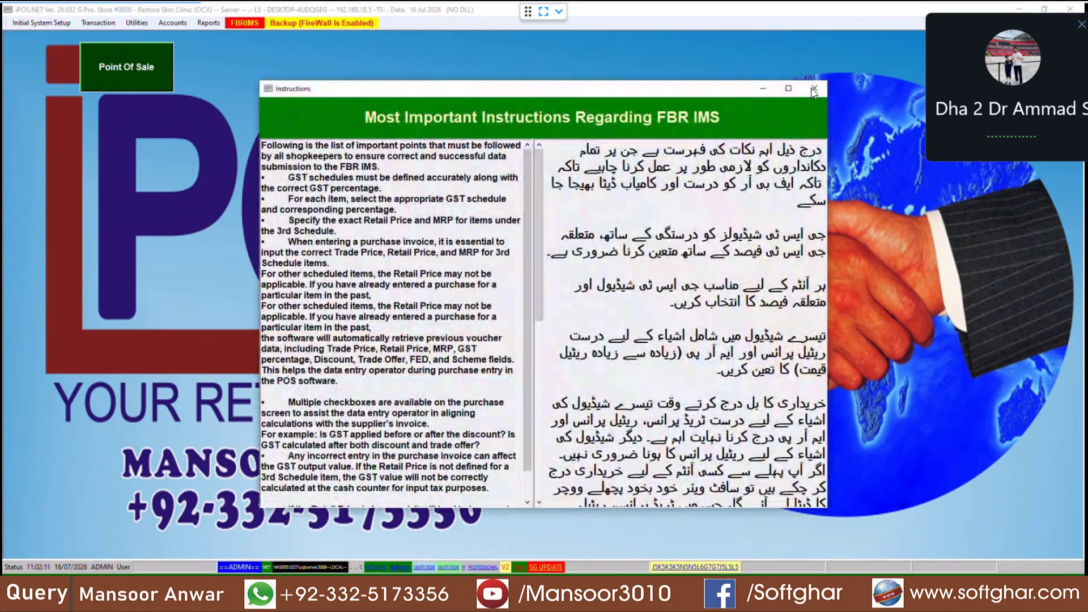
{"action": "left_click", "coordinate": [814, 89]}
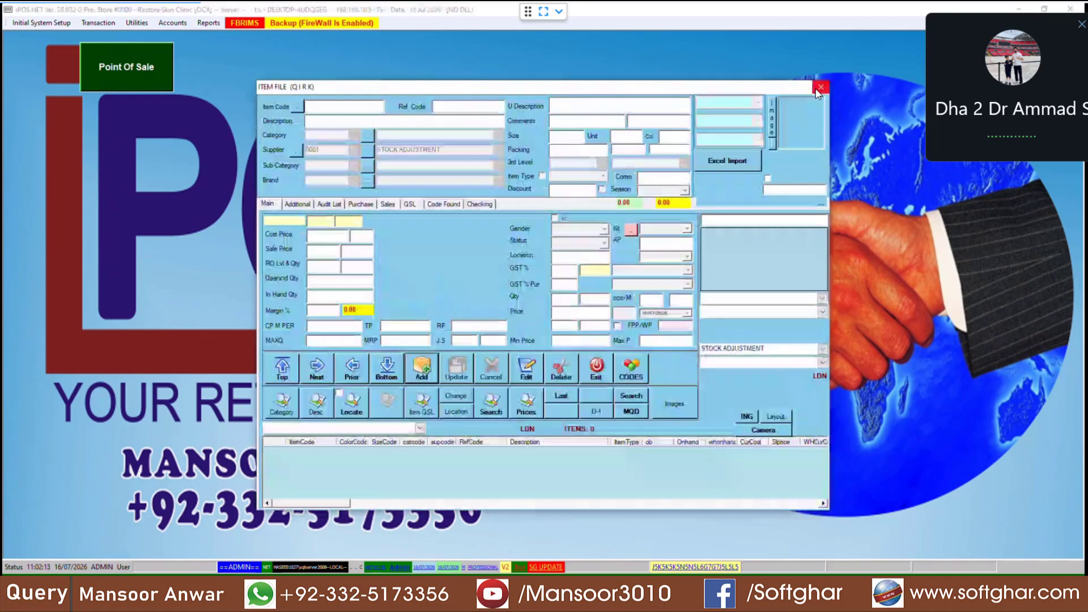
Step: Add new item 000001 with the description LASER HAIR REMOVAL
{"action": "left_click", "coordinate": [422, 368]}
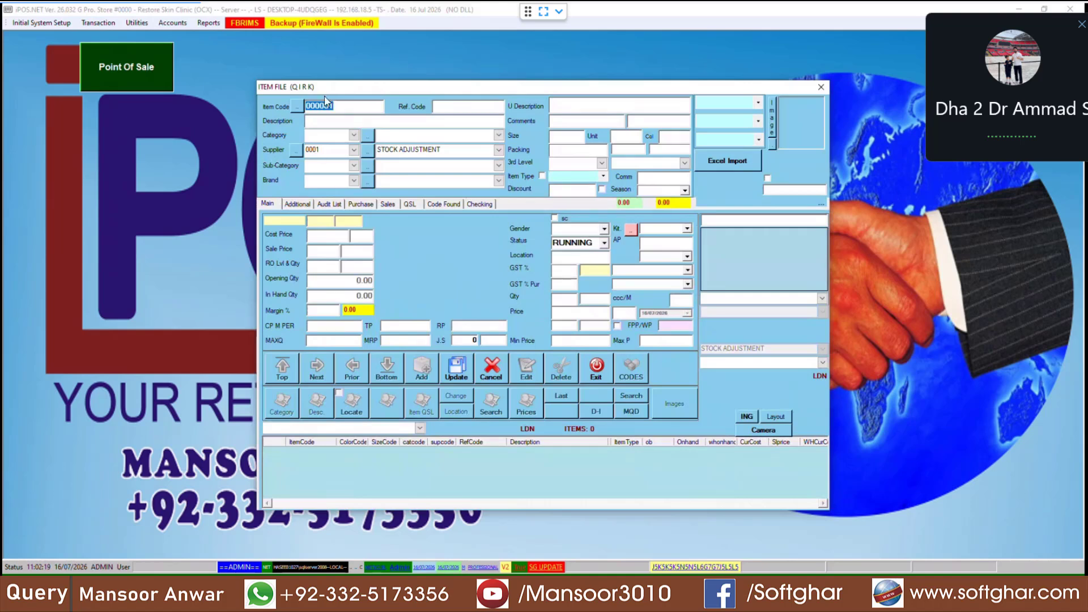
{"action": "left_click", "coordinate": [321, 122]}
{"action": "type", "text": "LASER HAIR REMOVAL"}
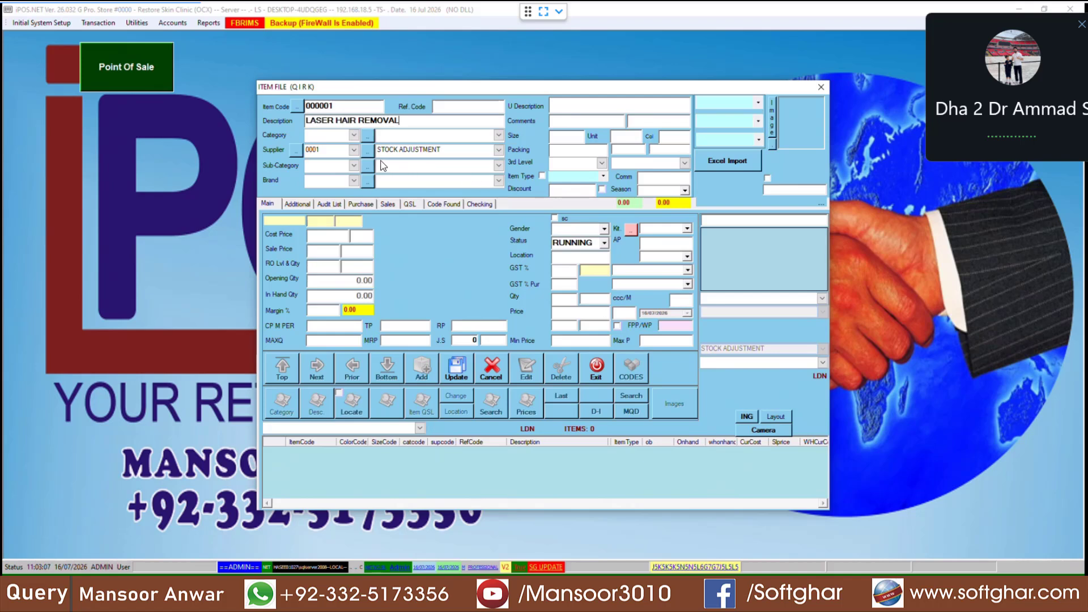
Step: Create and save the AESTHETIC category in the Categories window
{"action": "left_click", "coordinate": [368, 136]}
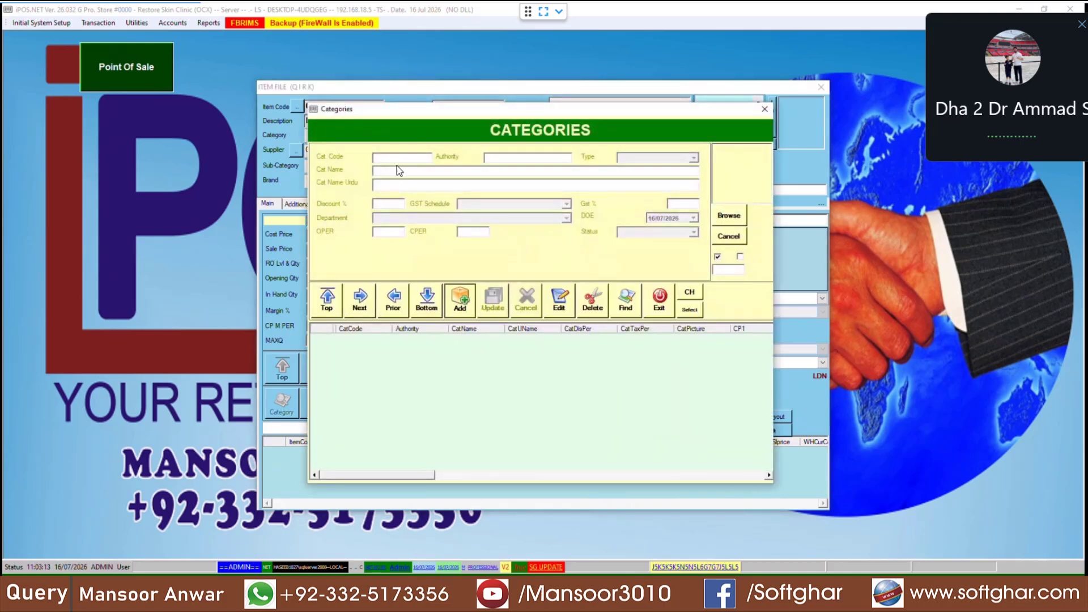
{"action": "left_click_drag", "start_coordinate": [446, 113], "coordinate": [525, 191]}
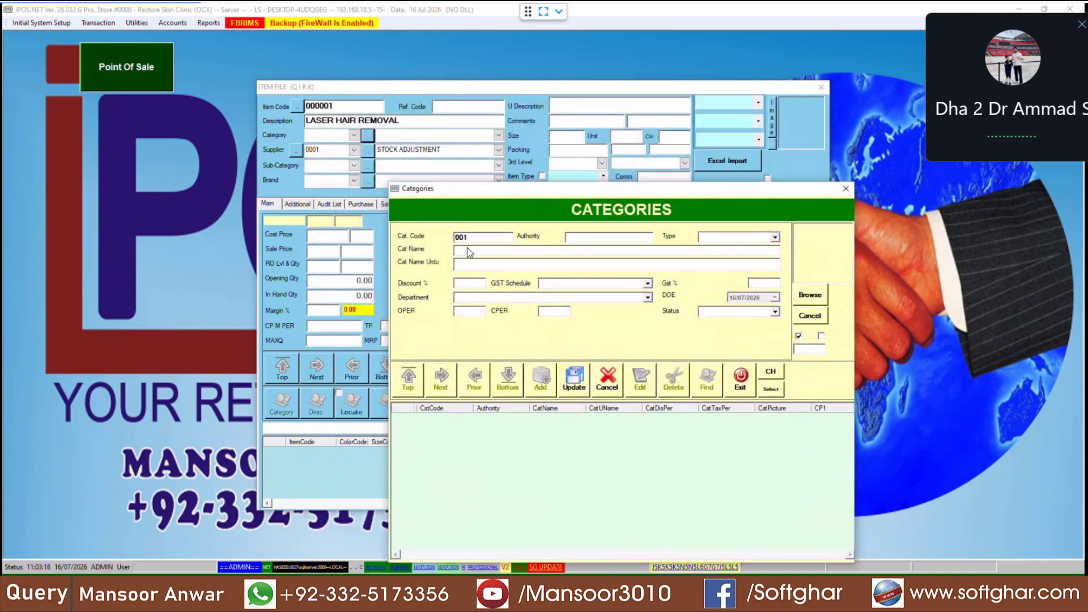
{"action": "left_click", "coordinate": [469, 252]}
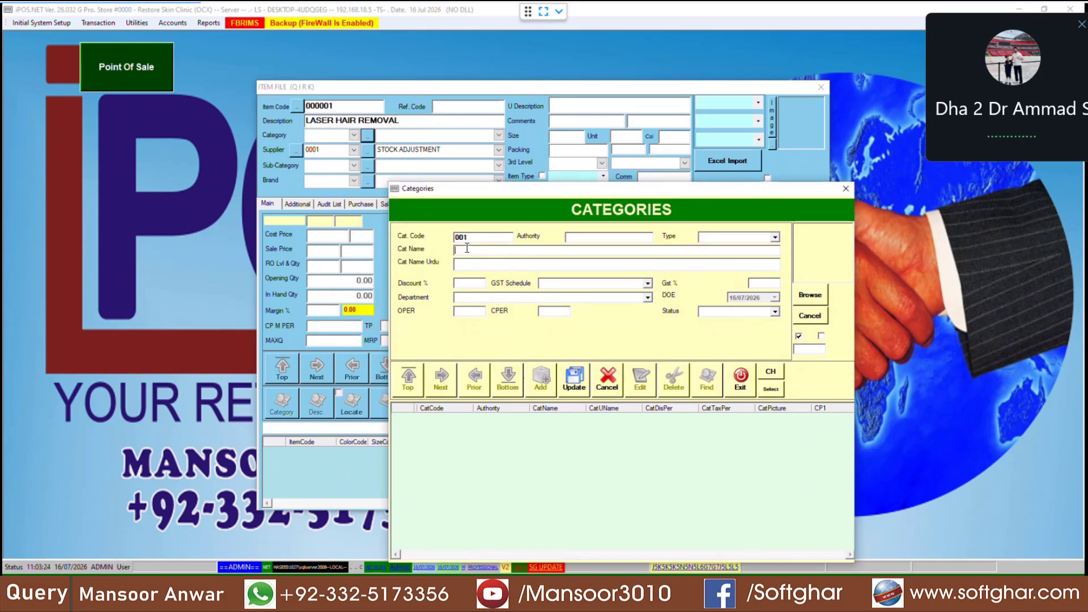
{"action": "type", "text": "AESTHETIC"}
{"action": "left_click", "coordinate": [574, 380]}
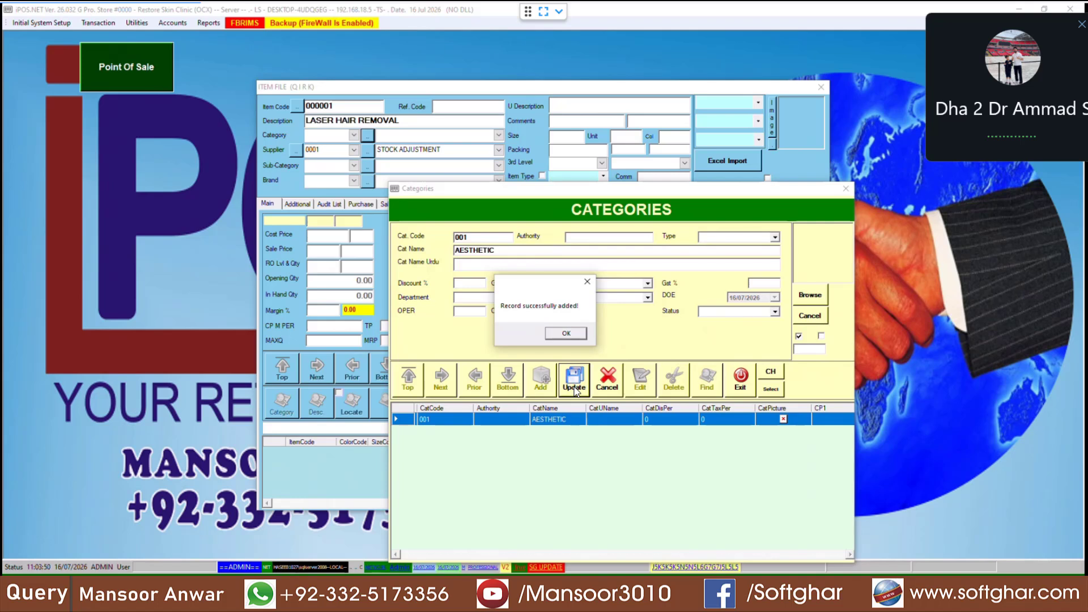
{"action": "key", "text": "Return"}
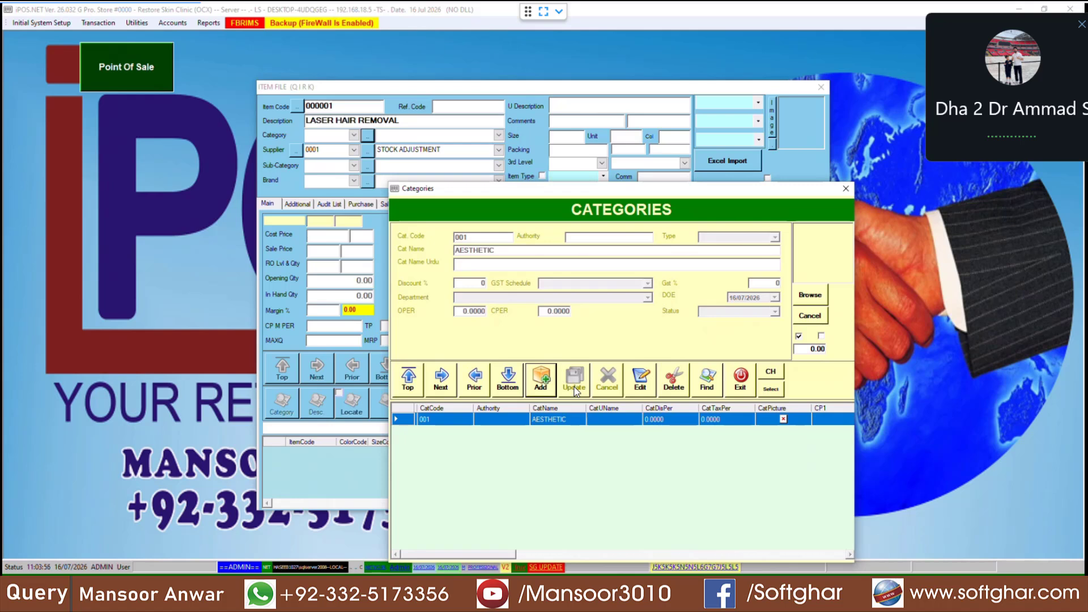
Step: Add and save a MEDICAL category, then return to the item with AESTHETIC selected
{"action": "left_click", "coordinate": [540, 378]}
{"action": "type", "text": "MEDICAL"}
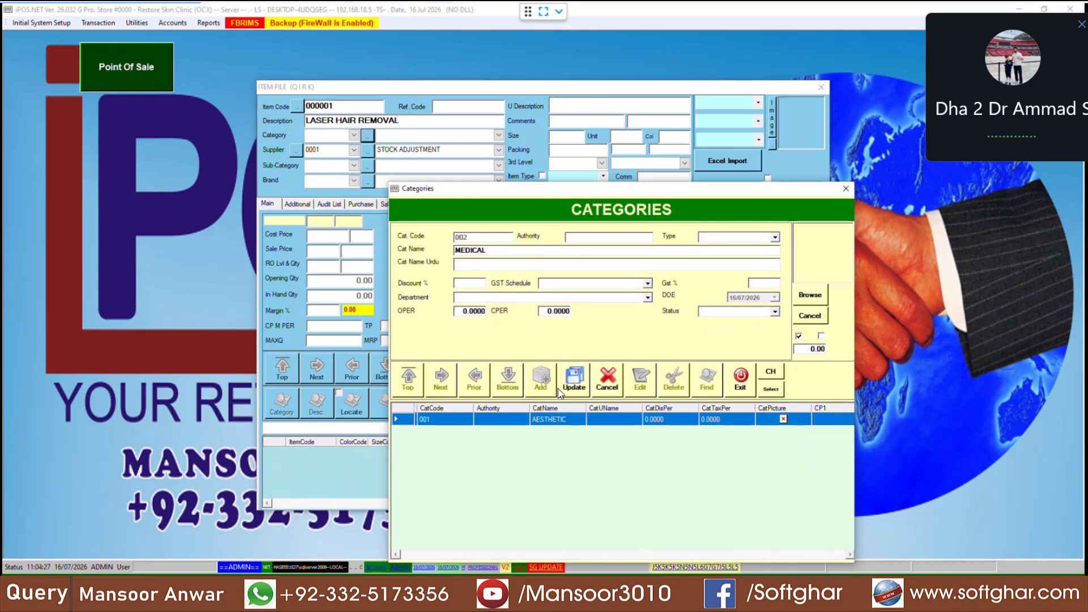
{"action": "left_click", "coordinate": [559, 391]}
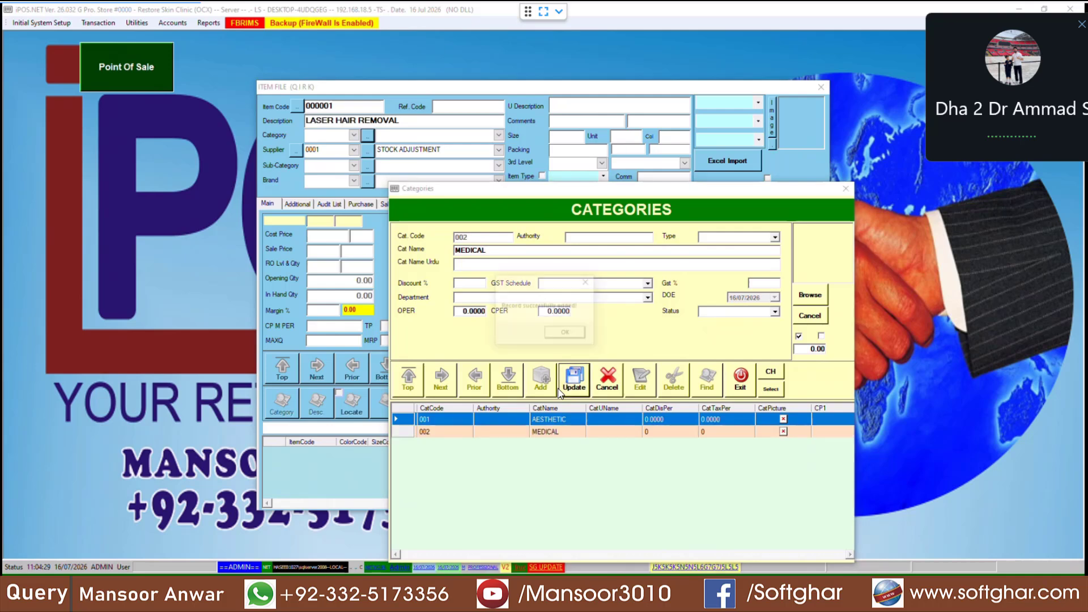
{"action": "key", "text": "Return"}
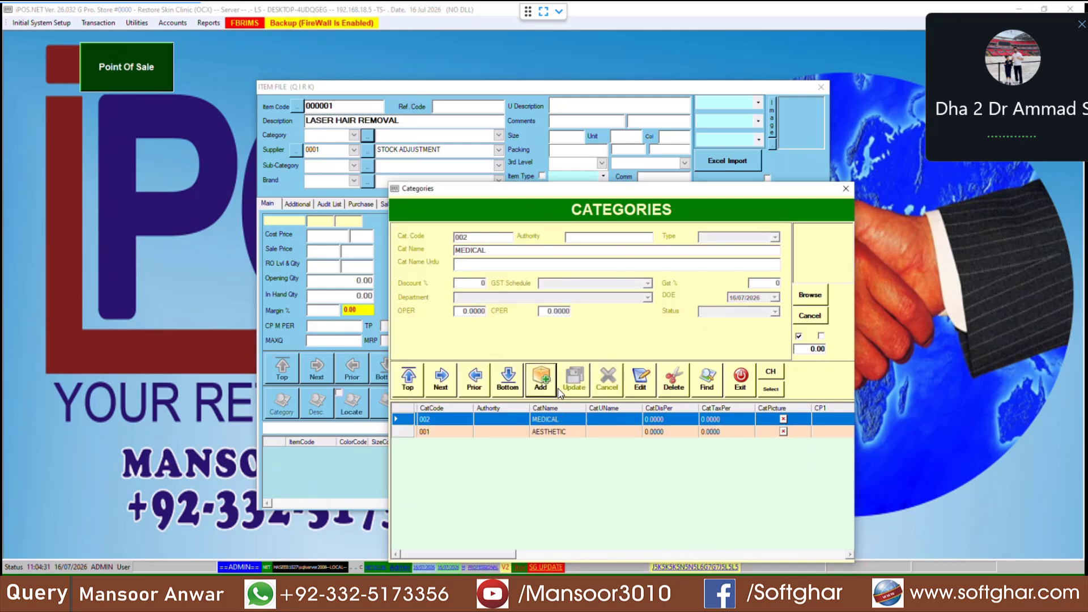
{"action": "key", "text": "Escape"}
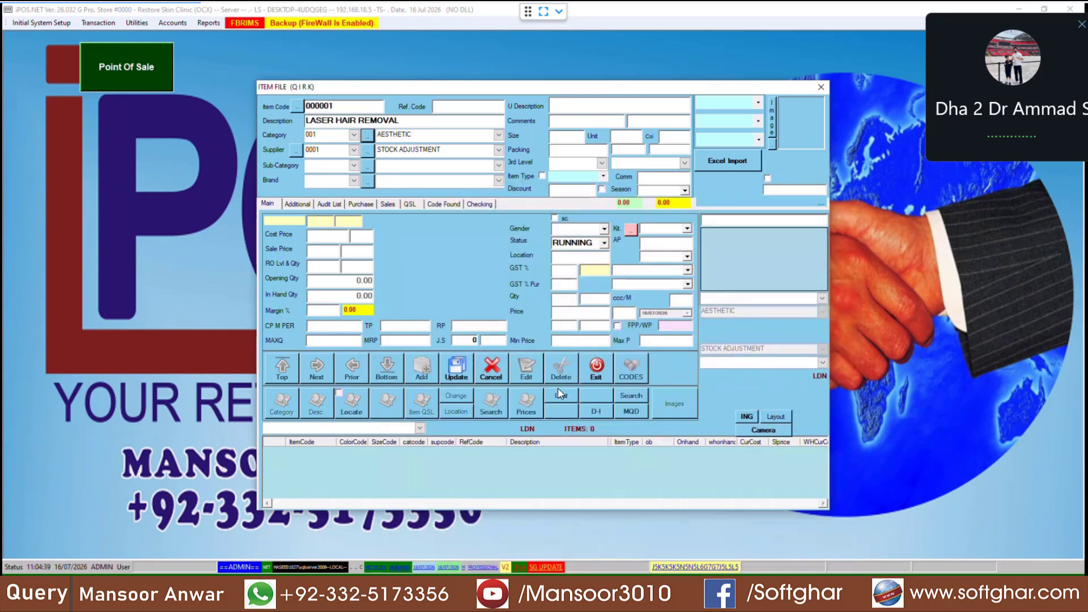
Step: Keep AESTHETIC as the category and enter sale price 10000
{"action": "left_click", "coordinate": [353, 135]}
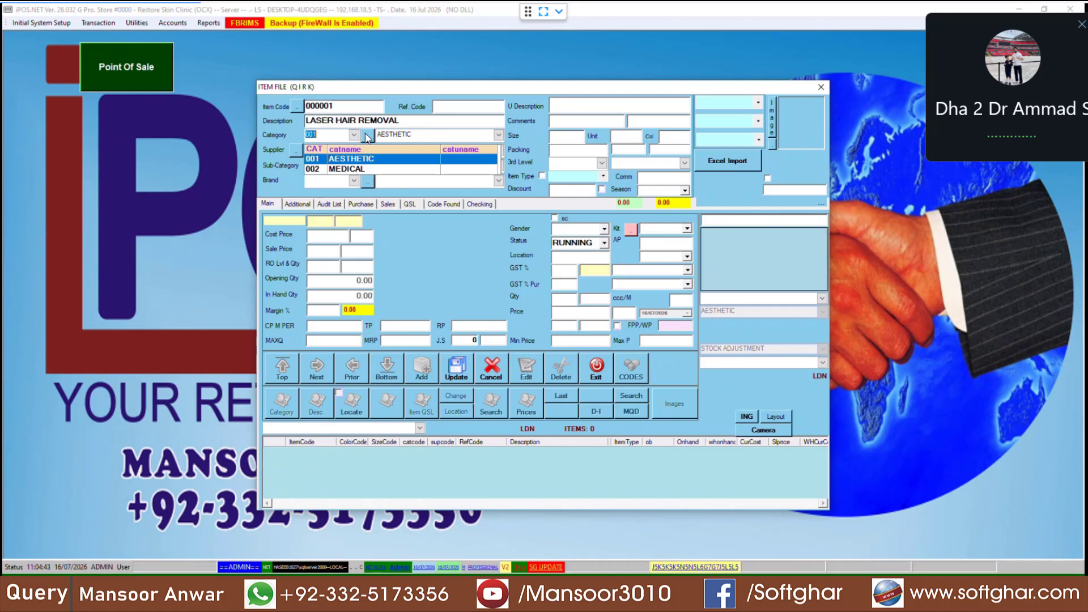
{"action": "left_click", "coordinate": [364, 161]}
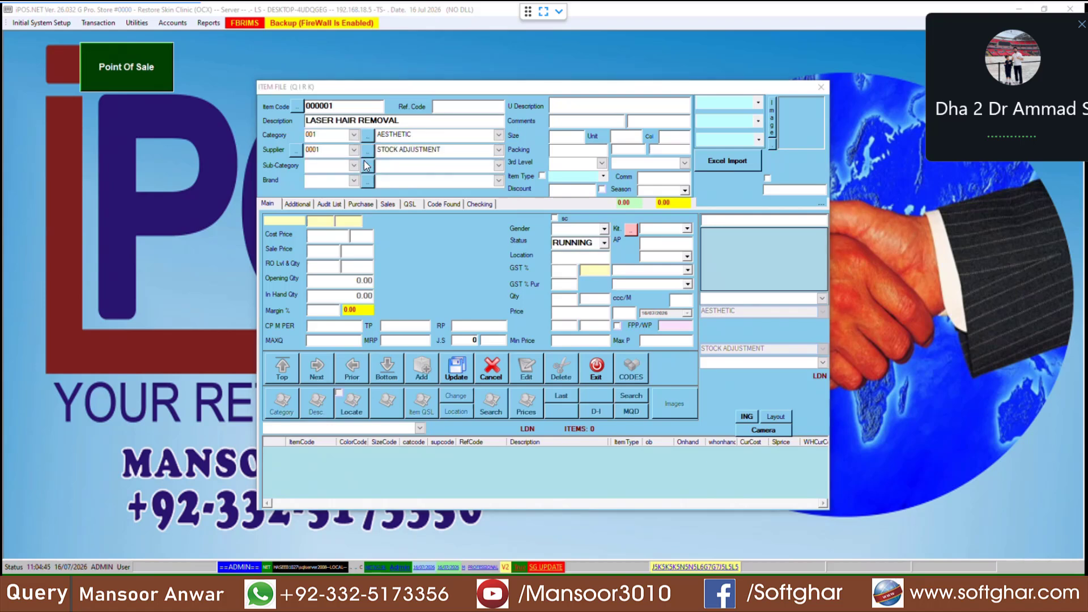
{"action": "left_click", "coordinate": [340, 237]}
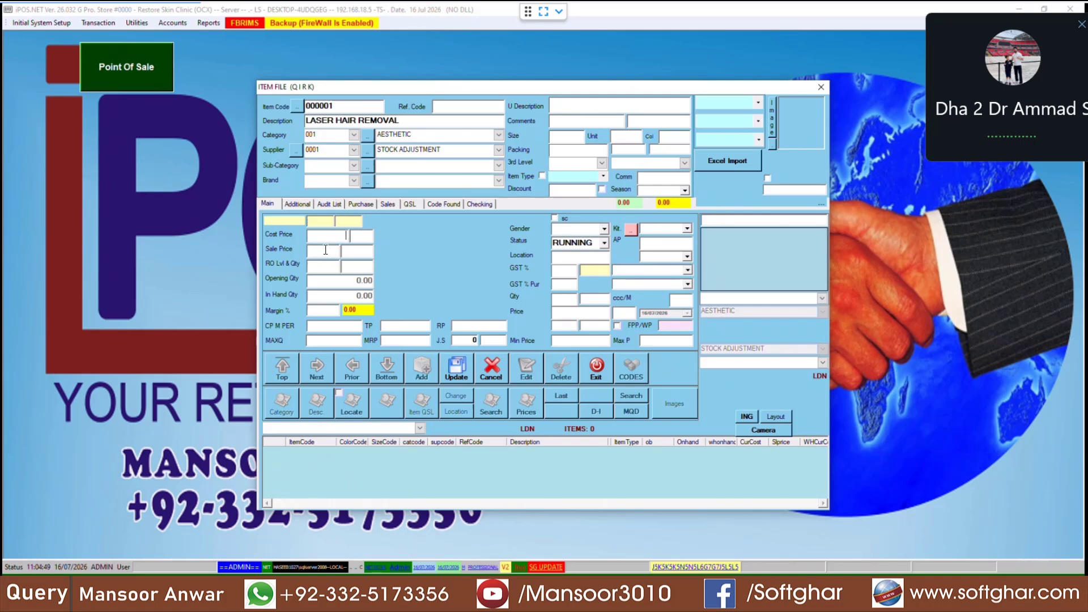
{"action": "left_click", "coordinate": [325, 251]}
{"action": "type", "text": "0000"}
Step: Set item type CHANGE and GST 5%, then save the item
{"action": "type", "text": "CH"}
{"action": "key", "text": "Down"}
{"action": "left_click", "coordinate": [560, 272]}
{"action": "key", "text": "Tab"}
{"action": "left_click", "coordinate": [457, 373]}
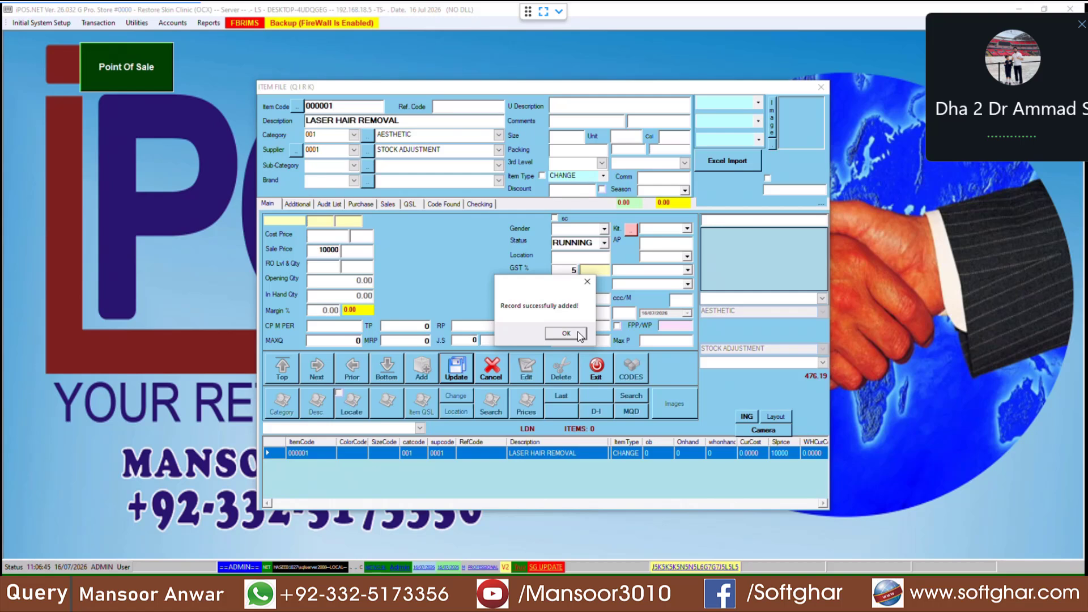
Step: Start item BURN TREATMENT with category 002 MEDICAL
{"action": "left_click", "coordinate": [579, 333]}
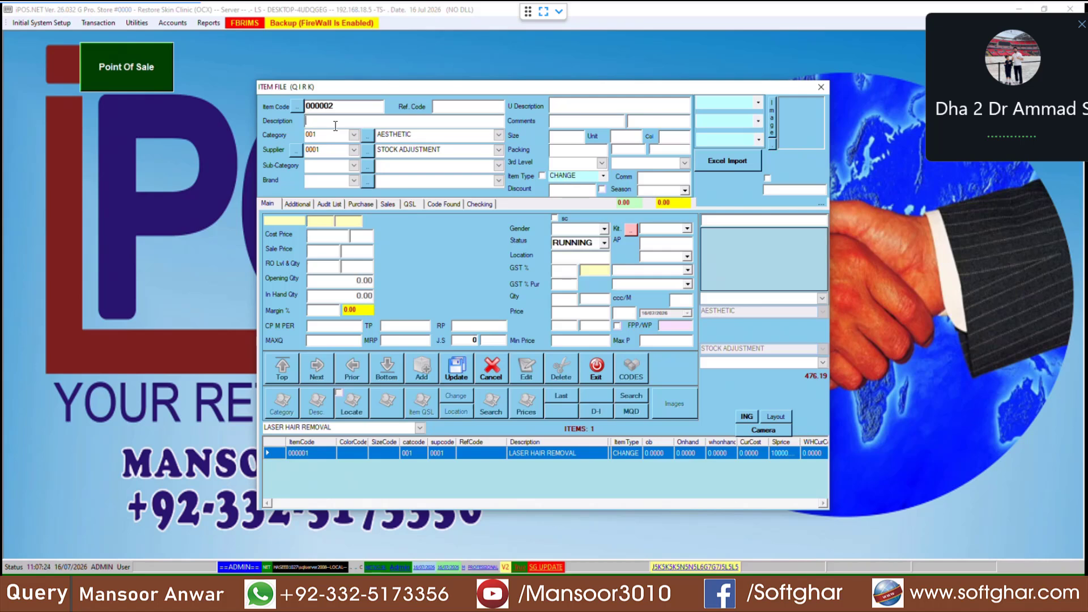
{"action": "type", "text": "BURN TREATMENT"}
{"action": "key", "text": "Return"}
{"action": "key", "text": "Down"}
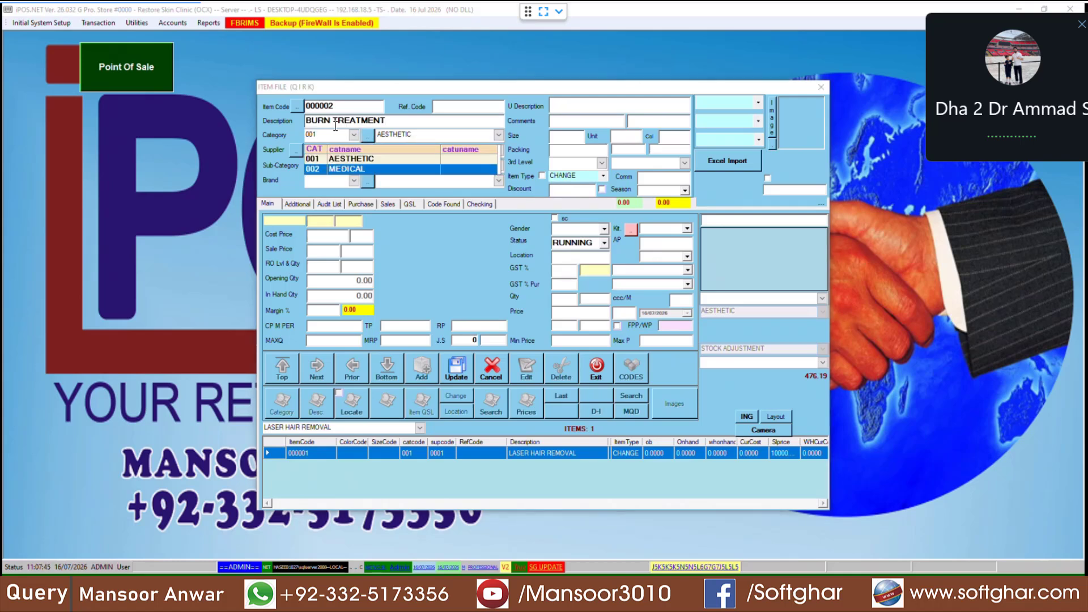
{"action": "key", "text": "Return"}
{"action": "key", "text": "Return"}
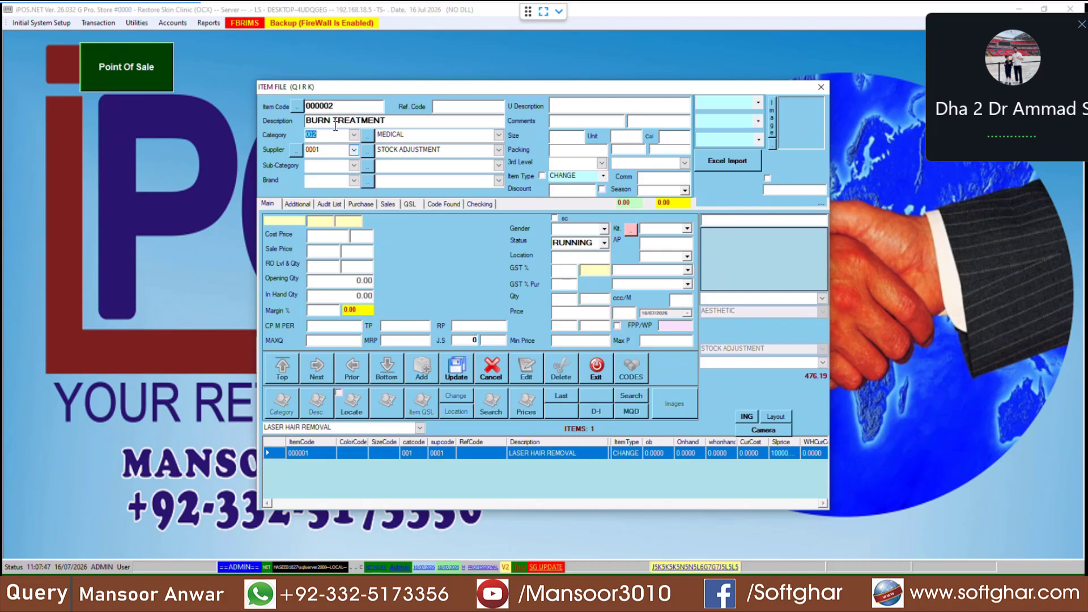
Step: Enter sale price 5000 and save the BURN TREATMENT item
{"action": "key", "text": "Return"}
{"action": "type", "text": "5000"}
{"action": "key", "text": "Return"}
{"action": "key", "text": "Return"}
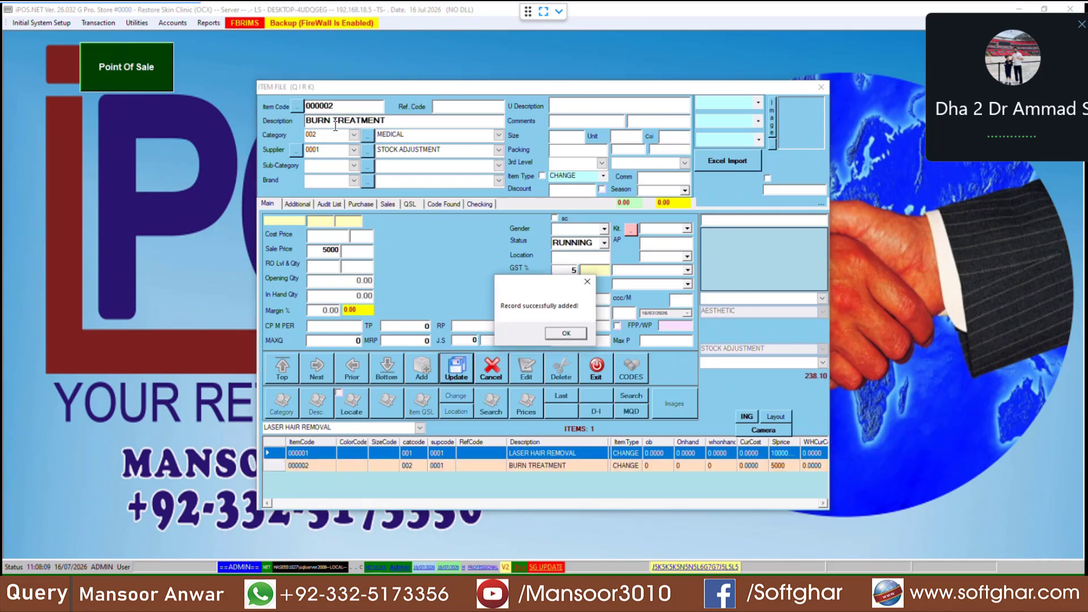
{"action": "key", "text": "Return"}
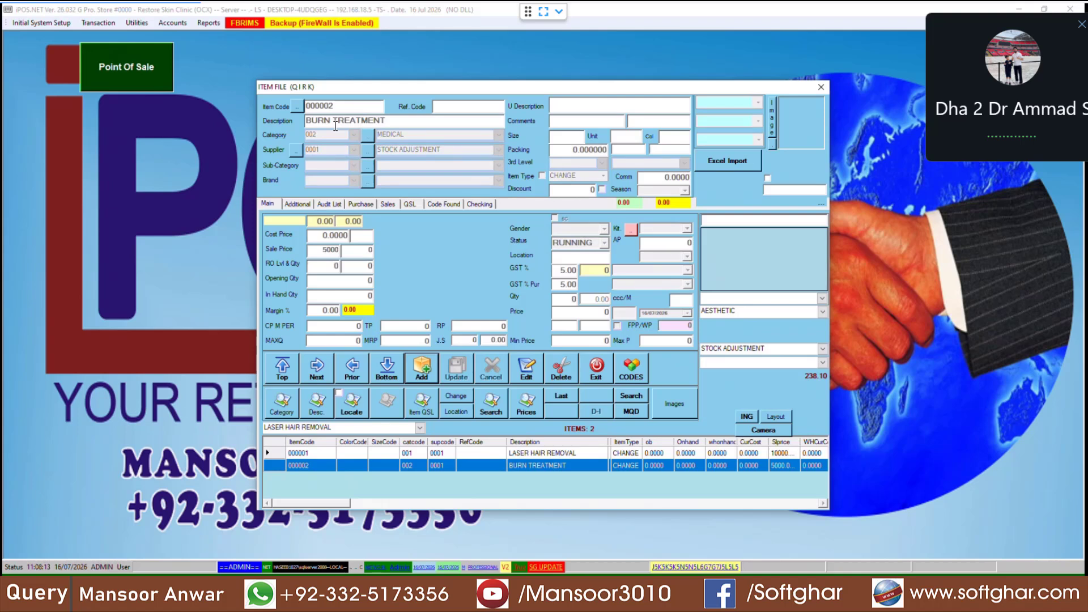
Step: Close the Item File and open the Transaction > POS login
{"action": "left_click", "coordinate": [593, 370]}
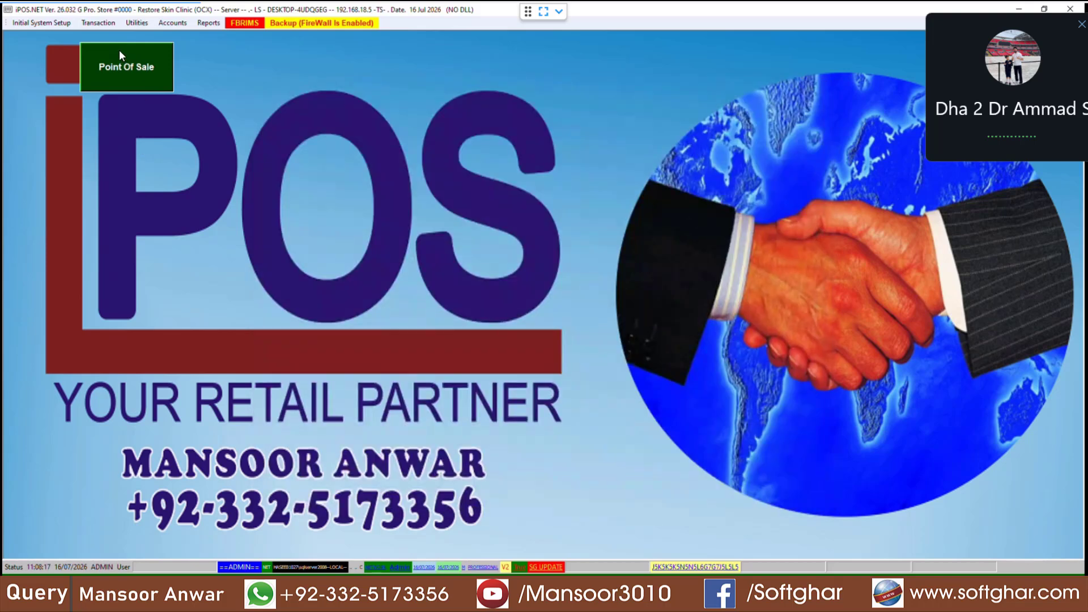
{"action": "left_click", "coordinate": [96, 25]}
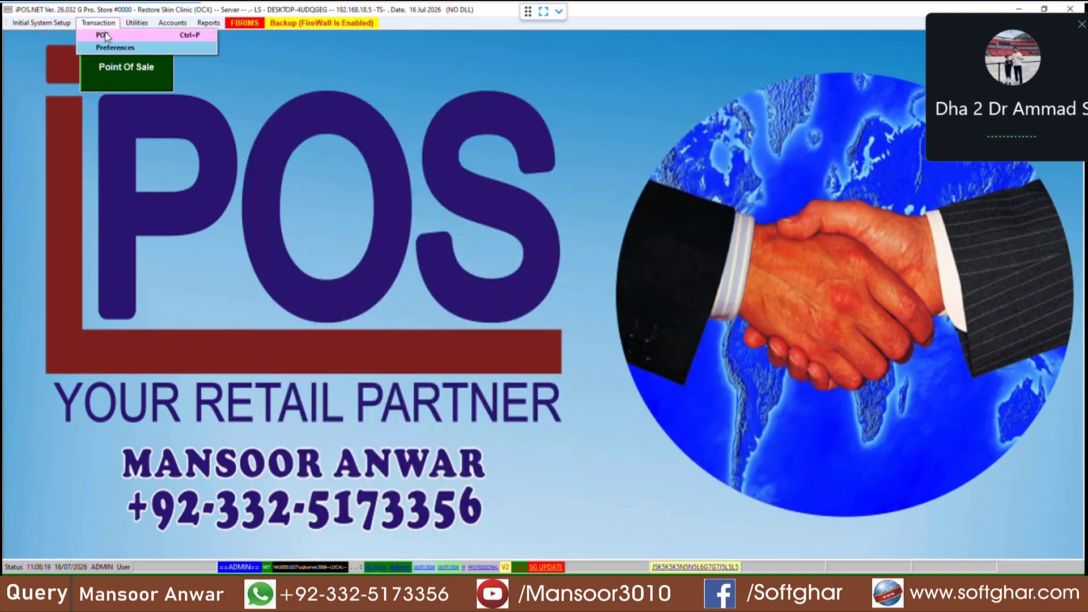
{"action": "left_click", "coordinate": [110, 34]}
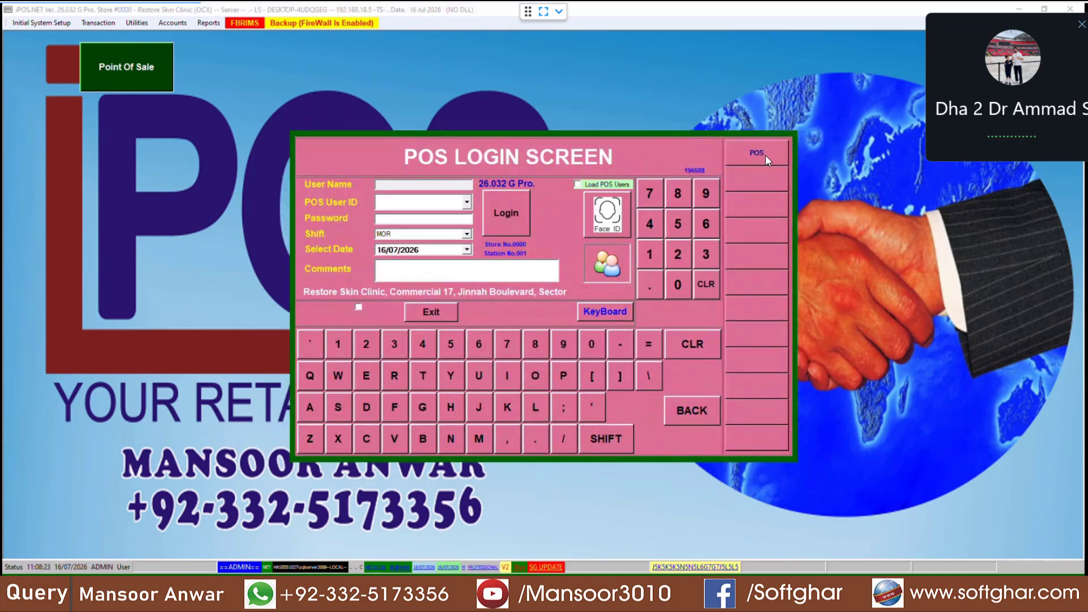
Step: Enter POS as the user ID and type its password
{"action": "type", "text": "POS"}
{"action": "left_click", "coordinate": [414, 220]}
{"action": "type", "text": "***"}
Step: Log into the sale screen and try the item search, closing the empty results
{"action": "left_click", "coordinate": [506, 215]}
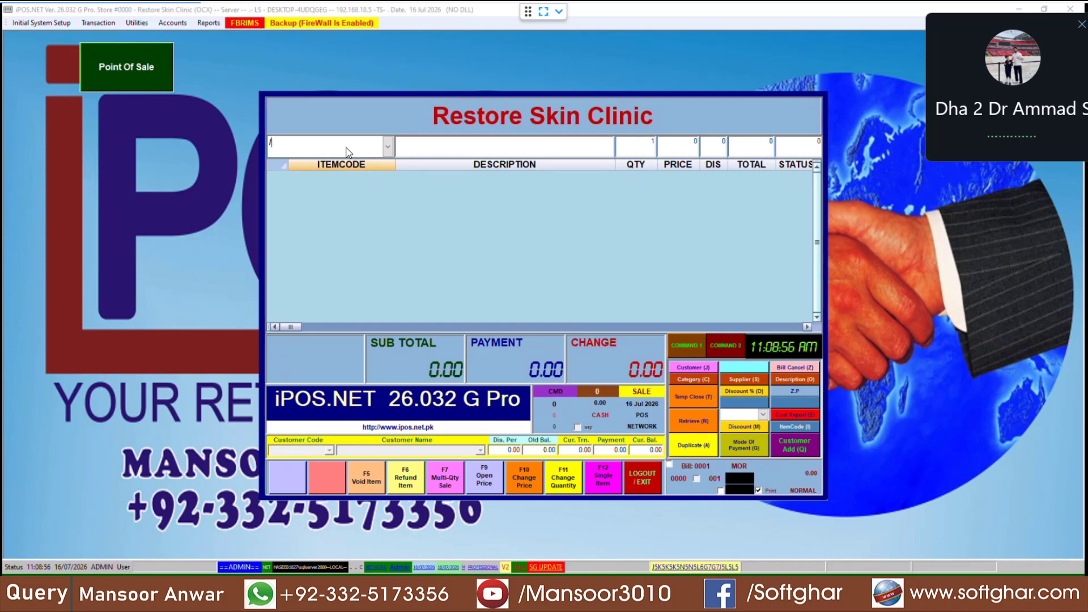
{"action": "key", "text": "Return"}
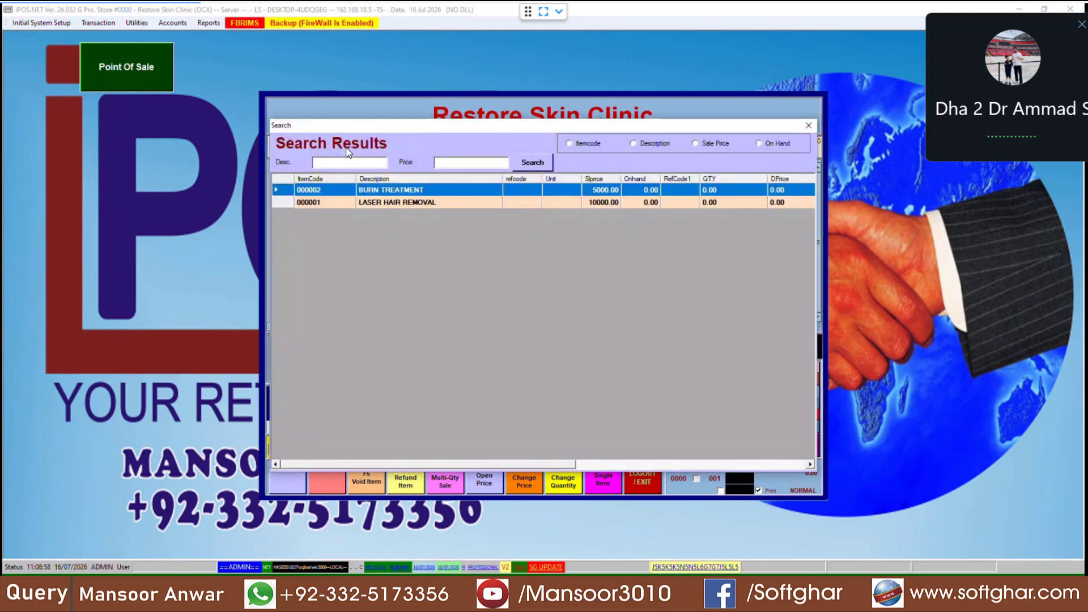
{"action": "key", "text": "Escape"}
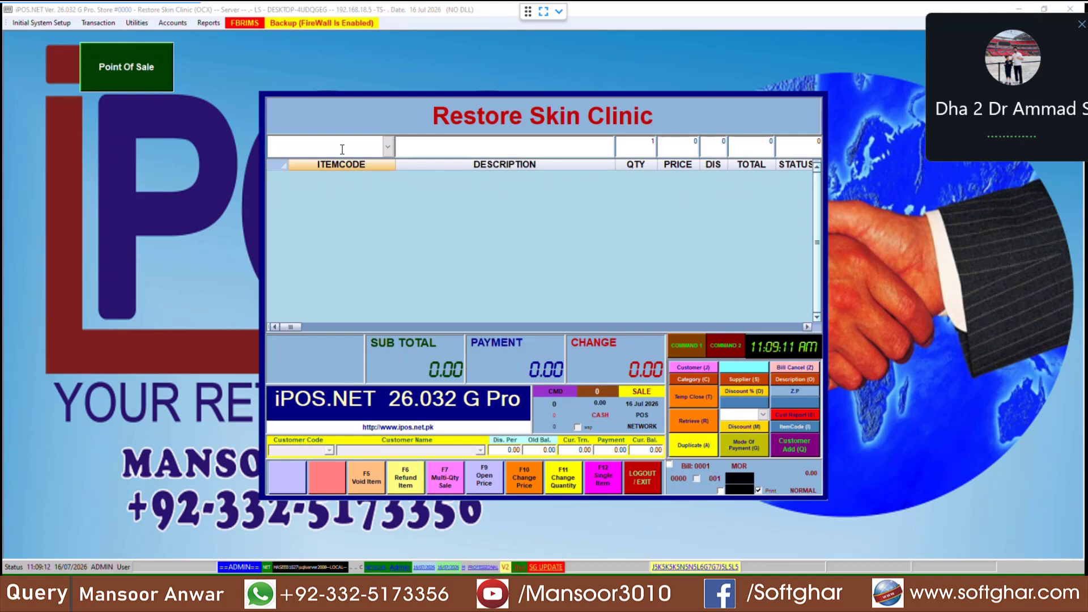
{"action": "key", "text": "F1"}
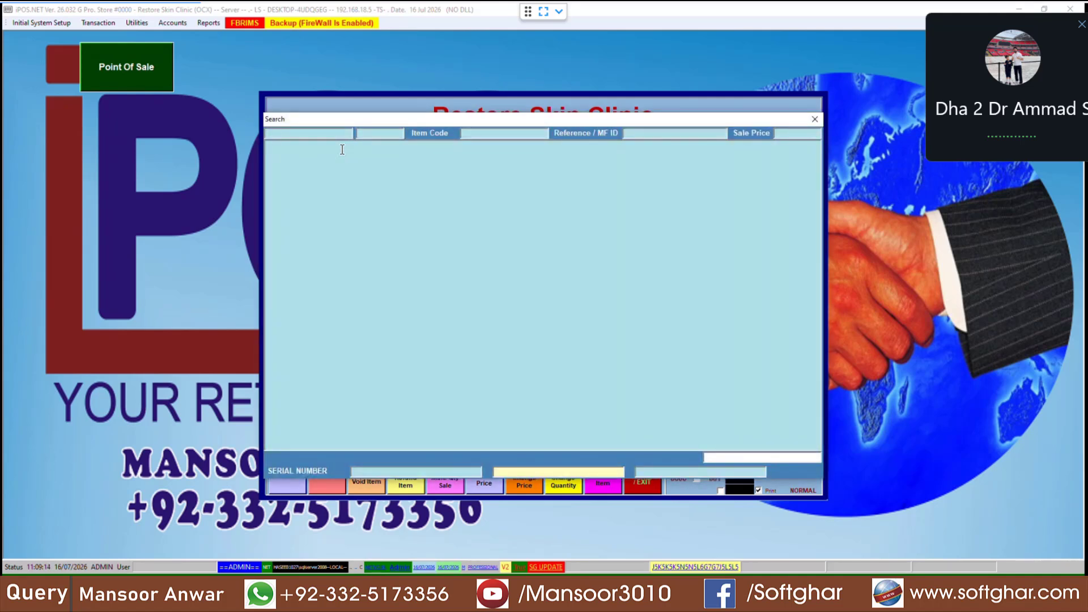
{"action": "left_click", "coordinate": [814, 119]}
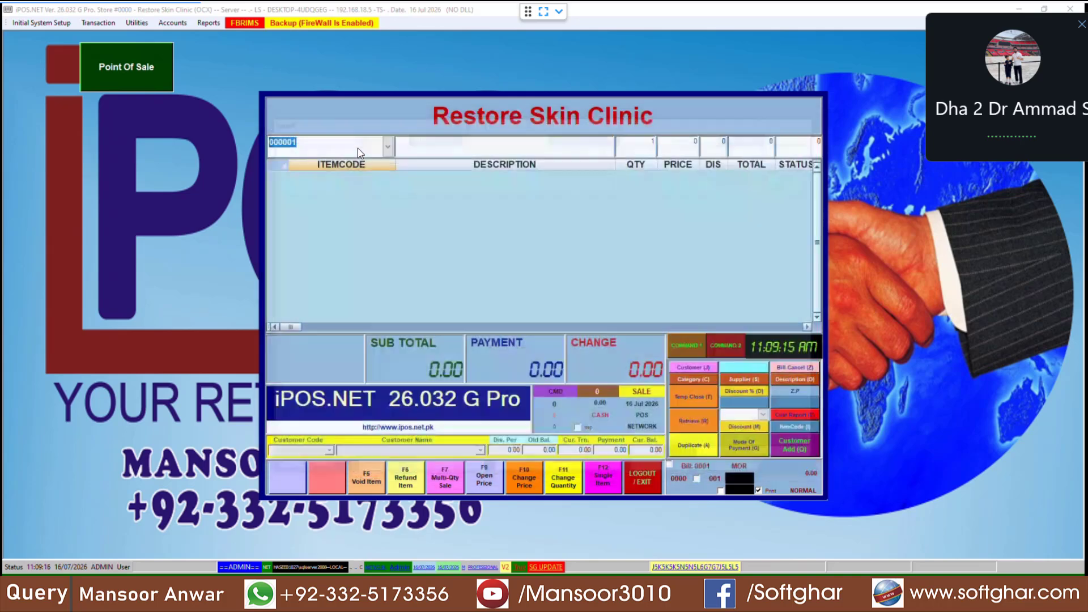
Step: Search items with 'a' and pick LASER HAIR REMOVAL, code 000001, for the bill
{"action": "type", "text": "a"}
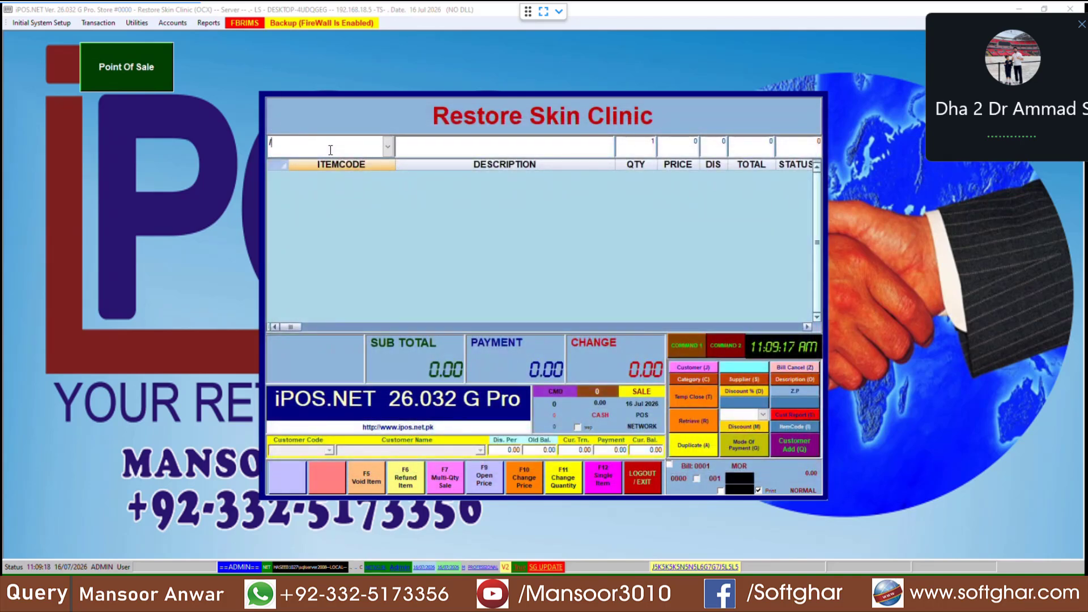
{"action": "key", "text": "Return"}
{"action": "key", "text": "Down"}
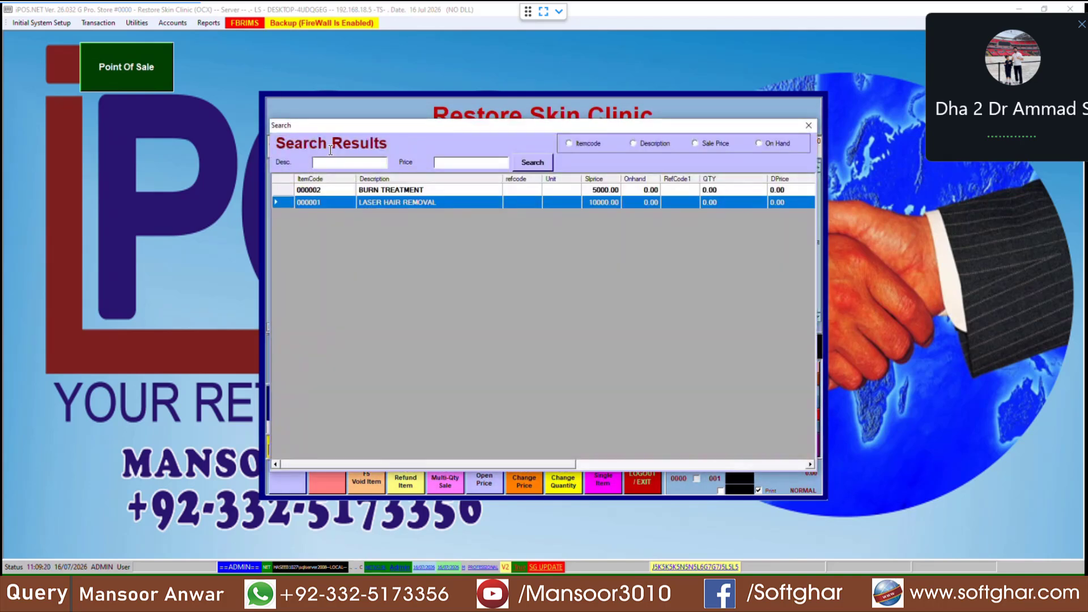
{"action": "key", "text": "Up"}
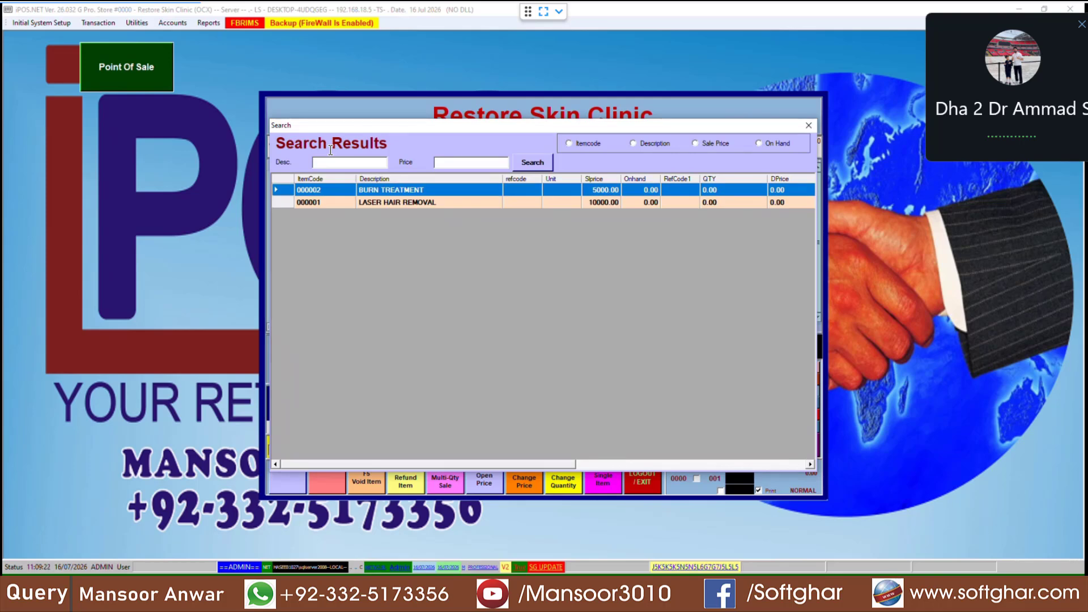
{"action": "key", "text": "Down"}
{"action": "key", "text": "Return"}
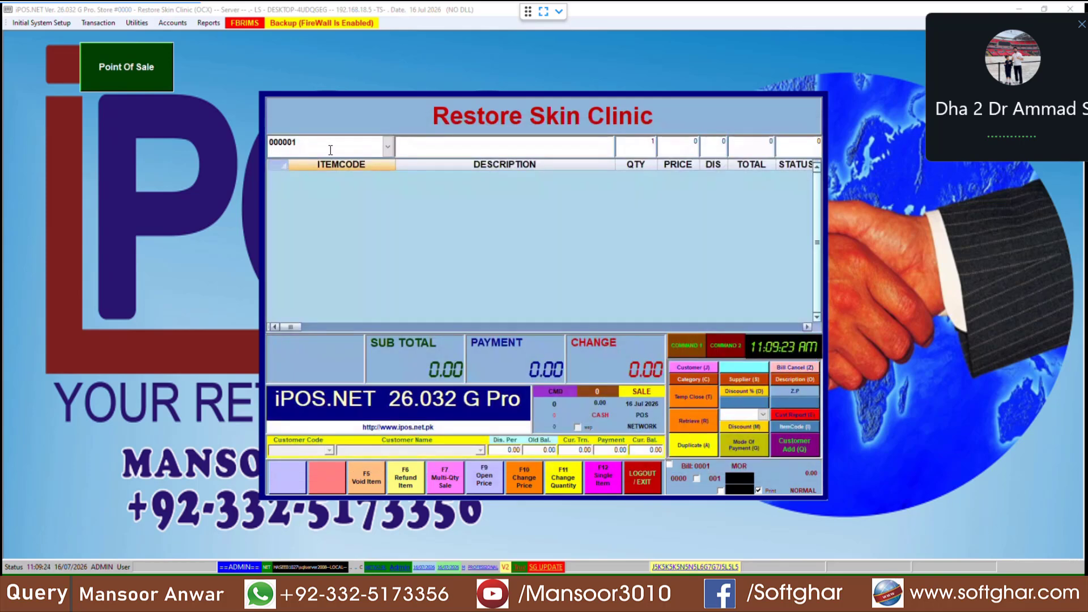
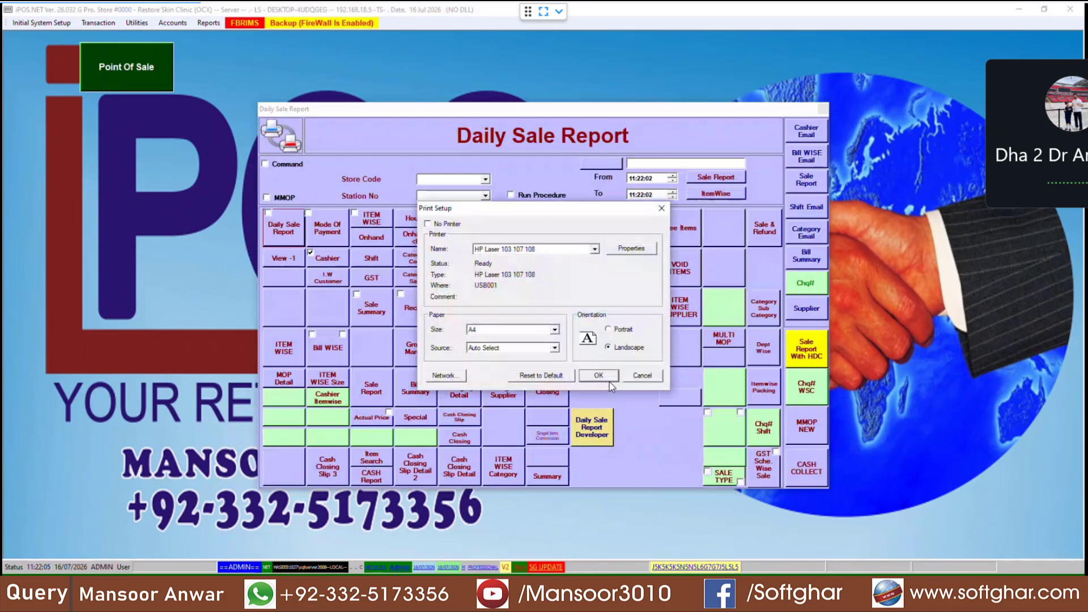
Step: Preview the daily sale report, check its 5,502.00 grand total, and close the preview
{"action": "left_click", "coordinate": [604, 376]}
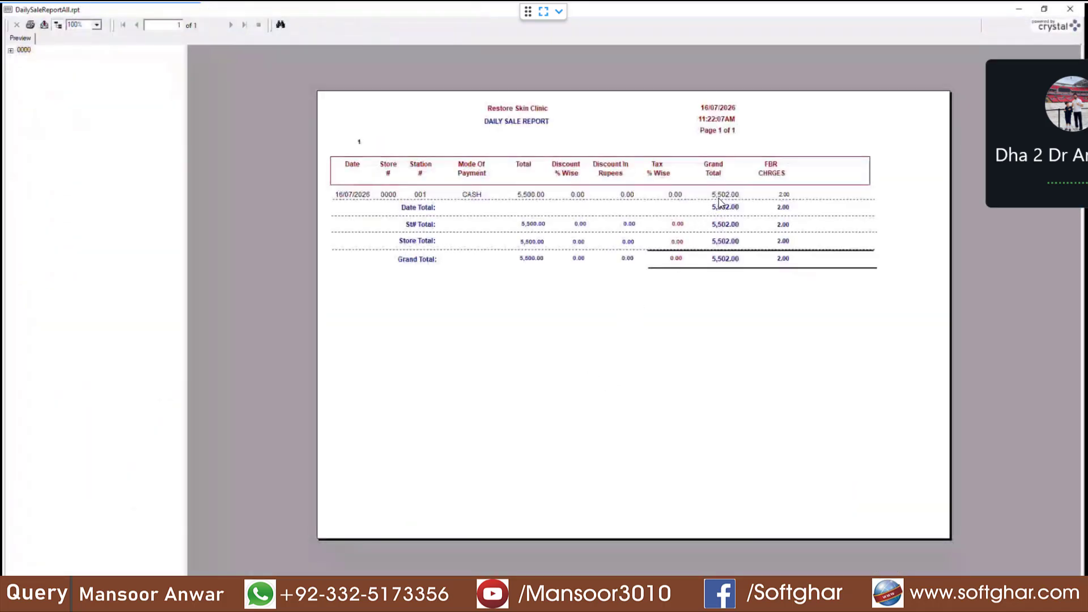
{"action": "left_click", "coordinate": [717, 196]}
{"action": "left_click", "coordinate": [1070, 10]}
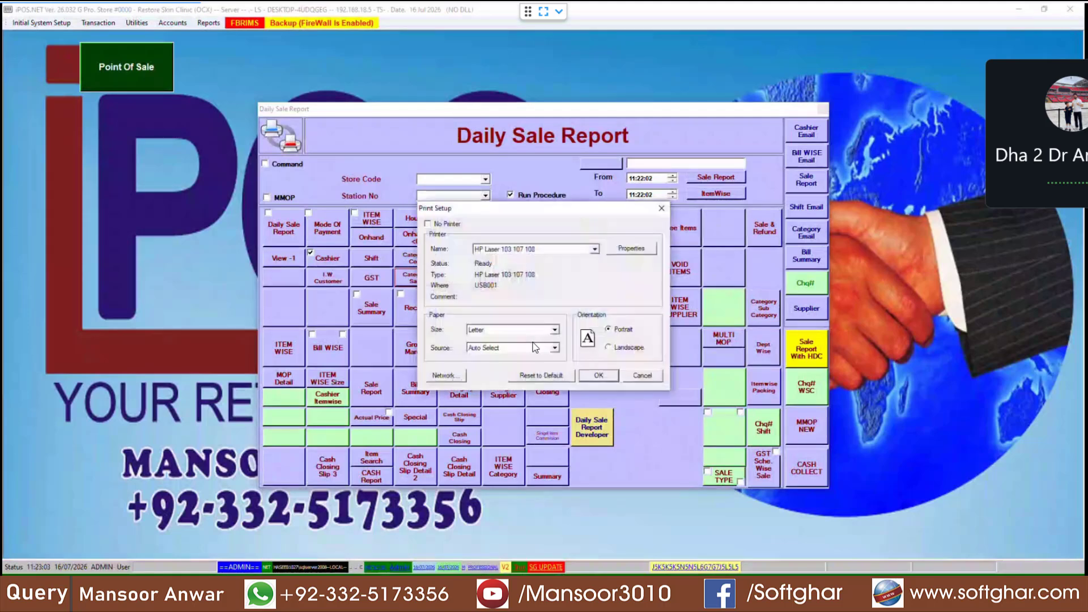
Step: Preview the category-wise report, checking AESTHETIC 3000.00 and MEDICAL 2500.00 (qty 2.00, 45.45%), then close it
{"action": "left_click", "coordinate": [598, 375]}
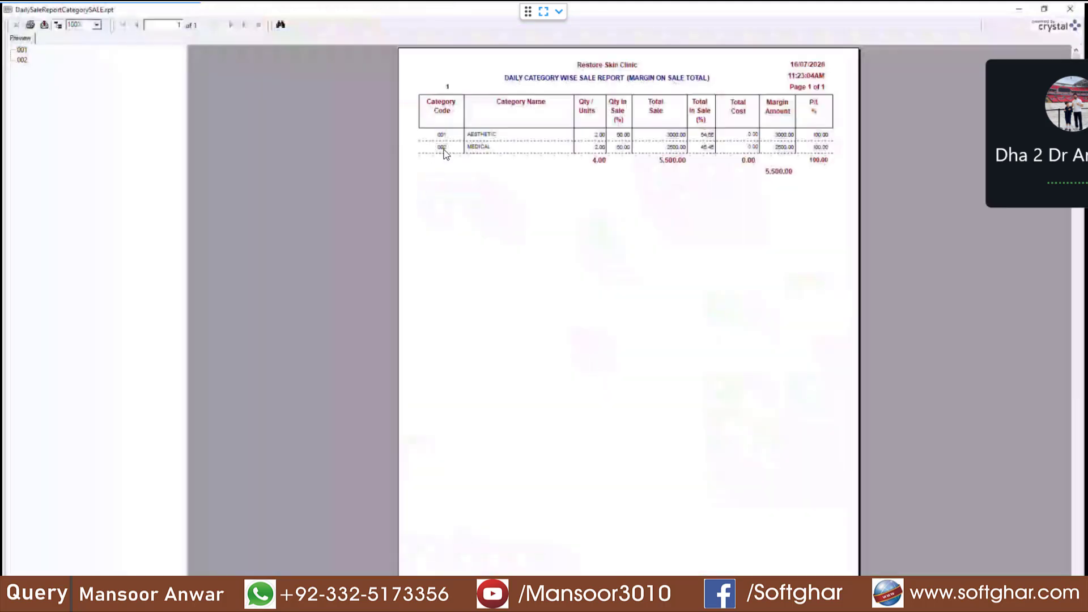
{"action": "left_click", "coordinate": [479, 148]}
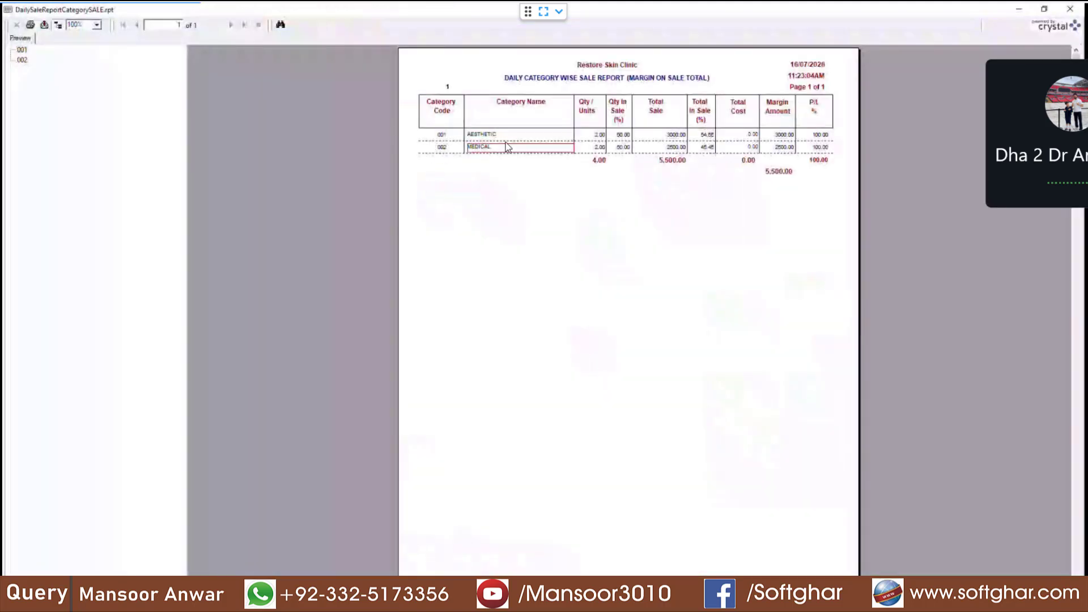
{"action": "left_click", "coordinate": [604, 137]}
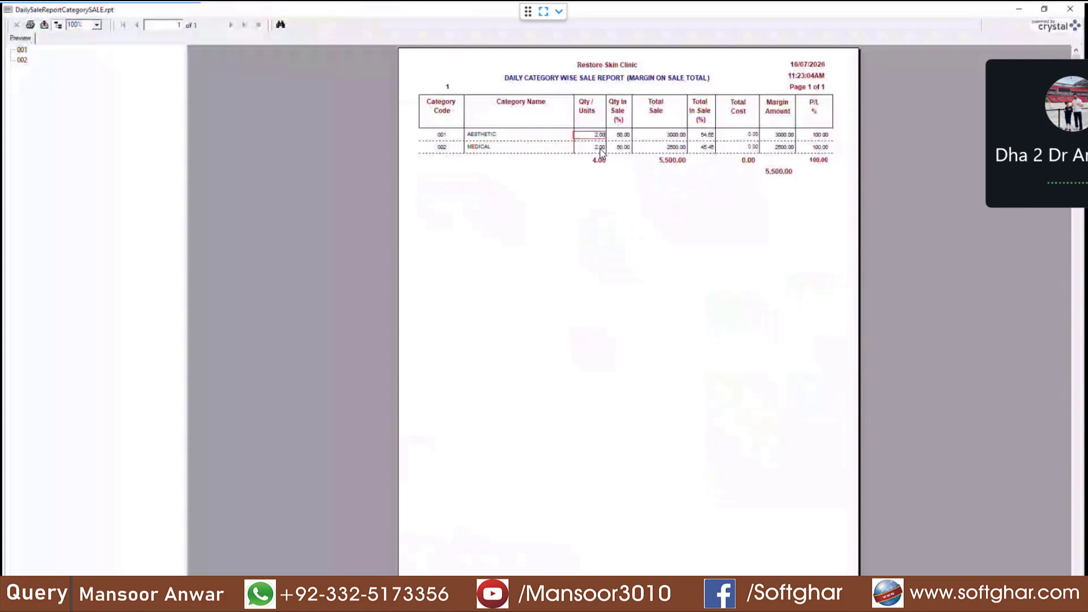
{"action": "left_click", "coordinate": [601, 150]}
{"action": "left_click", "coordinate": [705, 147]}
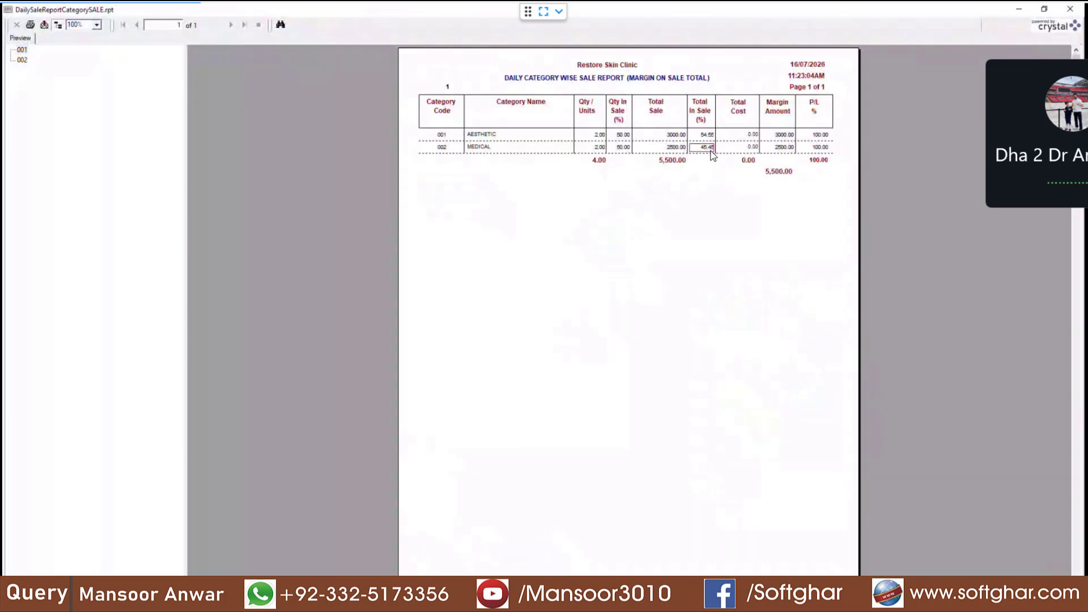
{"action": "left_click", "coordinate": [678, 135]}
{"action": "left_click", "coordinate": [670, 153]}
{"action": "left_click", "coordinate": [676, 136]}
{"action": "left_click", "coordinate": [673, 148]}
{"action": "key", "text": "Escape"}
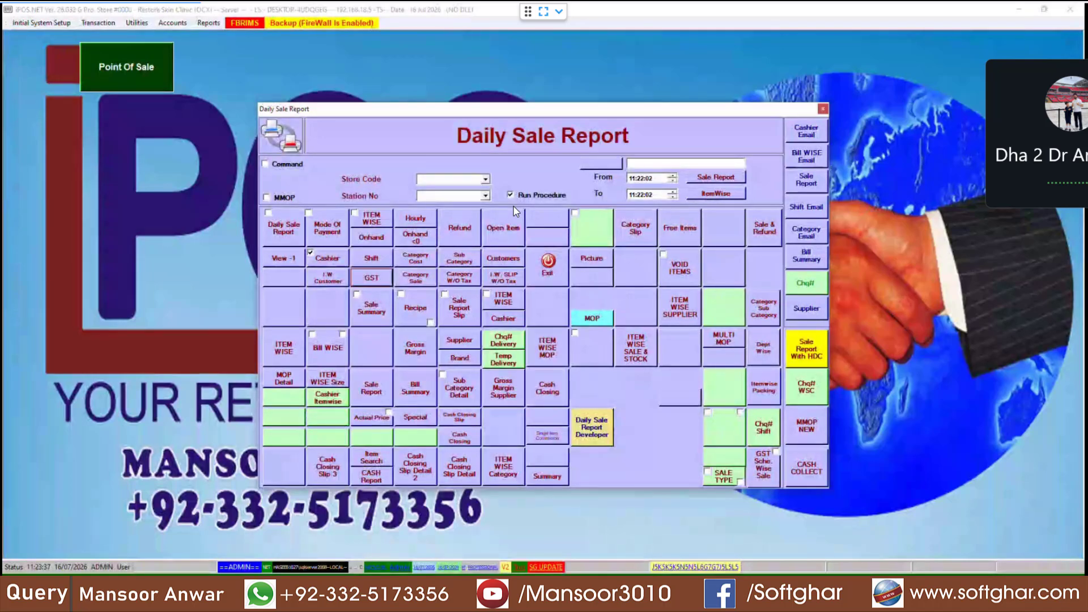
Step: Run End of Day processing for station 001 and acknowledge its successful completion
{"action": "left_click", "coordinate": [548, 266]}
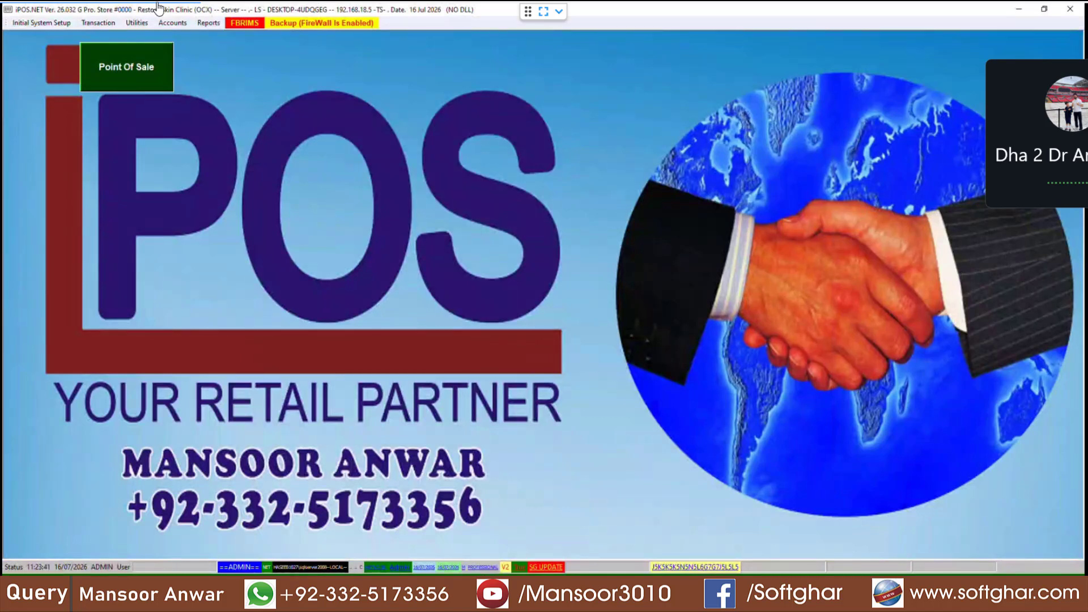
{"action": "left_click", "coordinate": [139, 24]}
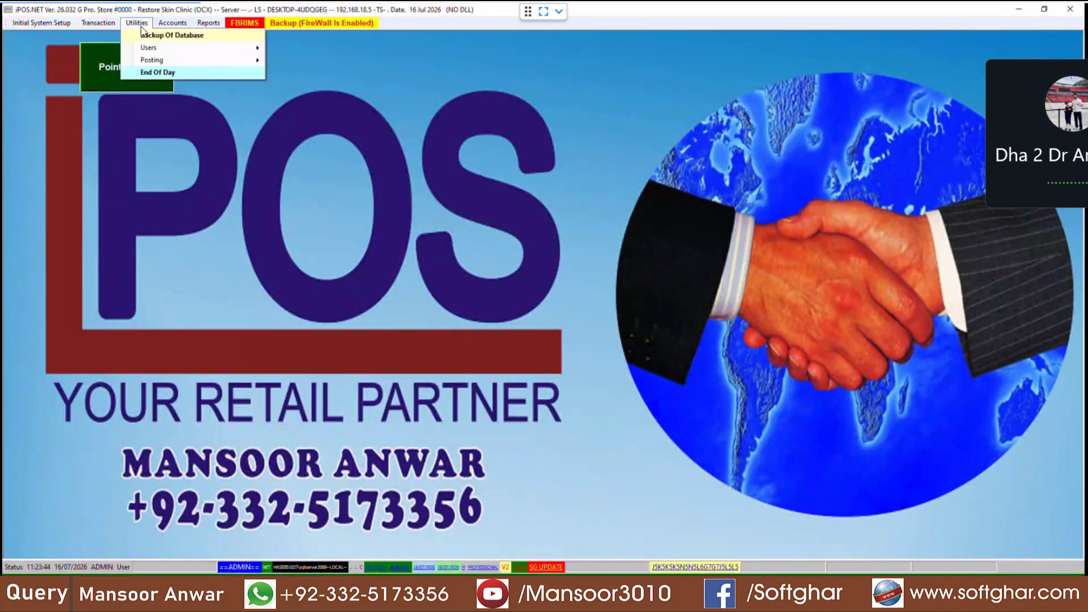
{"action": "left_click", "coordinate": [153, 72]}
{"action": "left_click", "coordinate": [506, 203]}
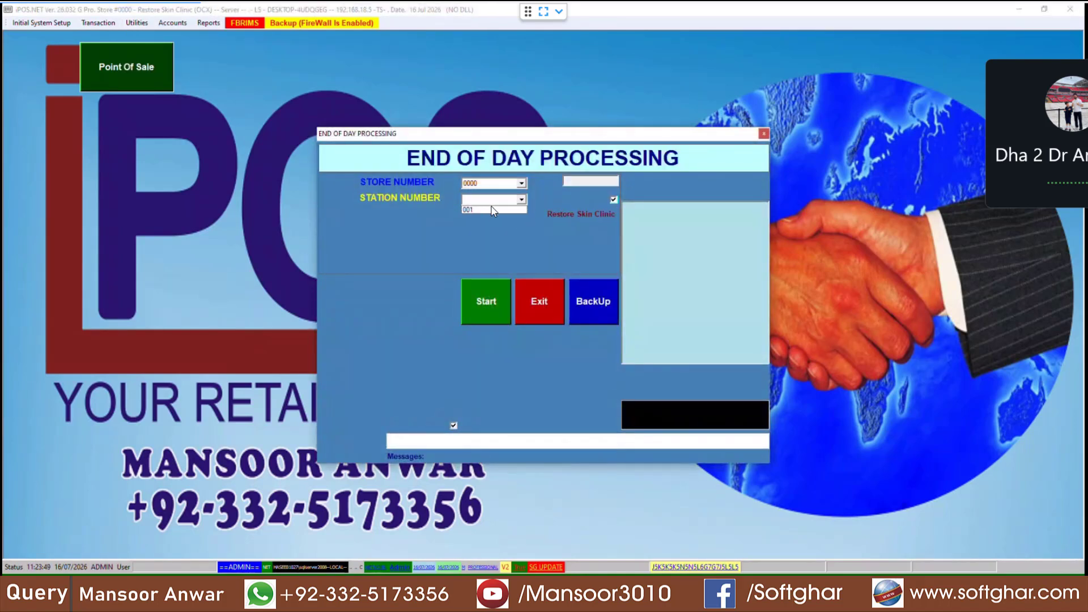
{"action": "left_click", "coordinate": [471, 210]}
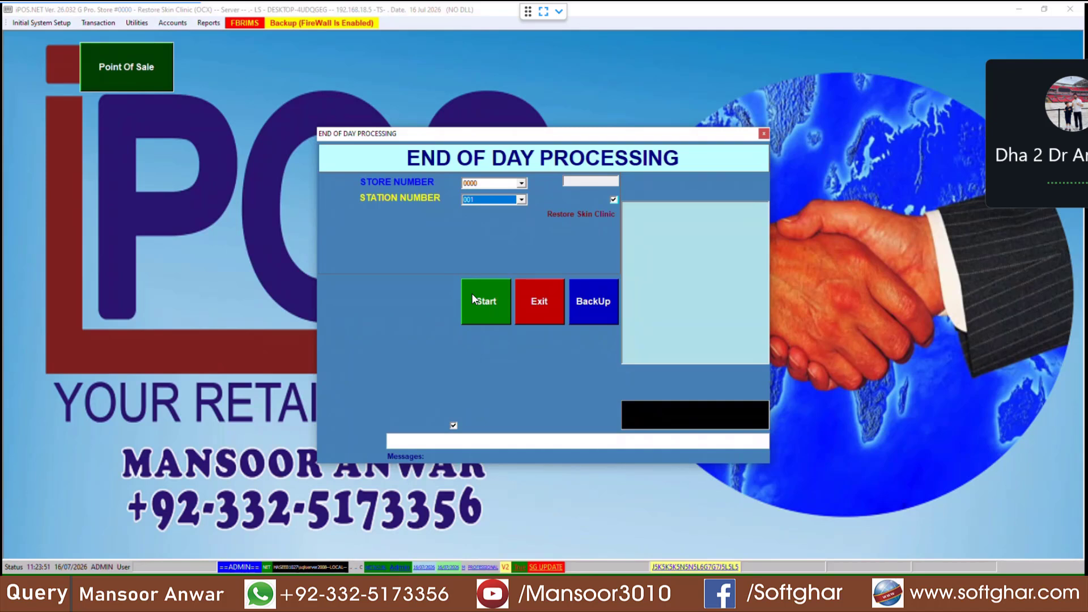
{"action": "left_click", "coordinate": [476, 299]}
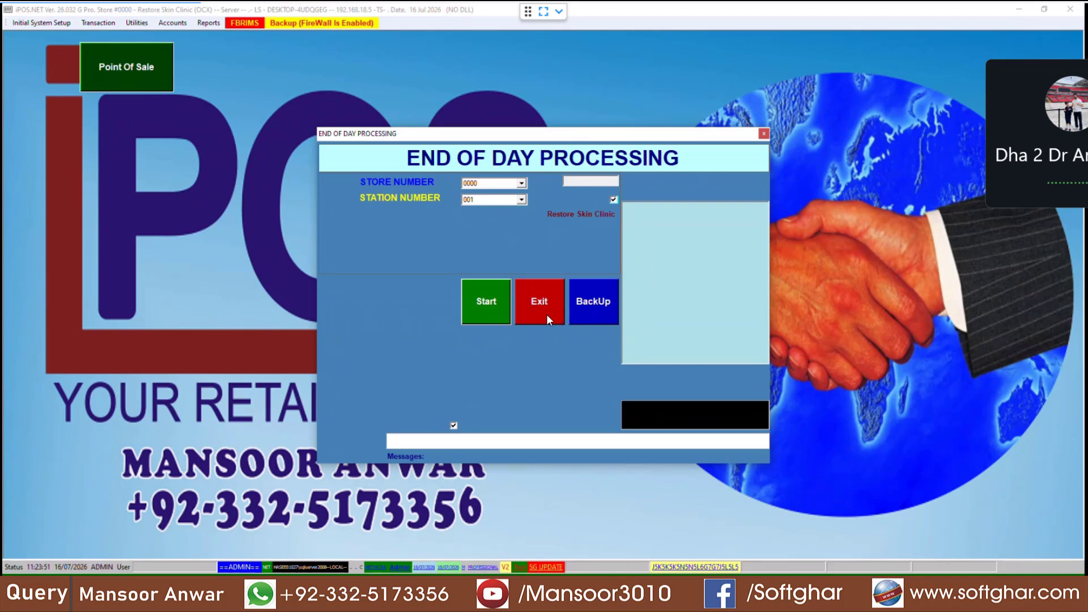
{"action": "left_click", "coordinate": [485, 294]}
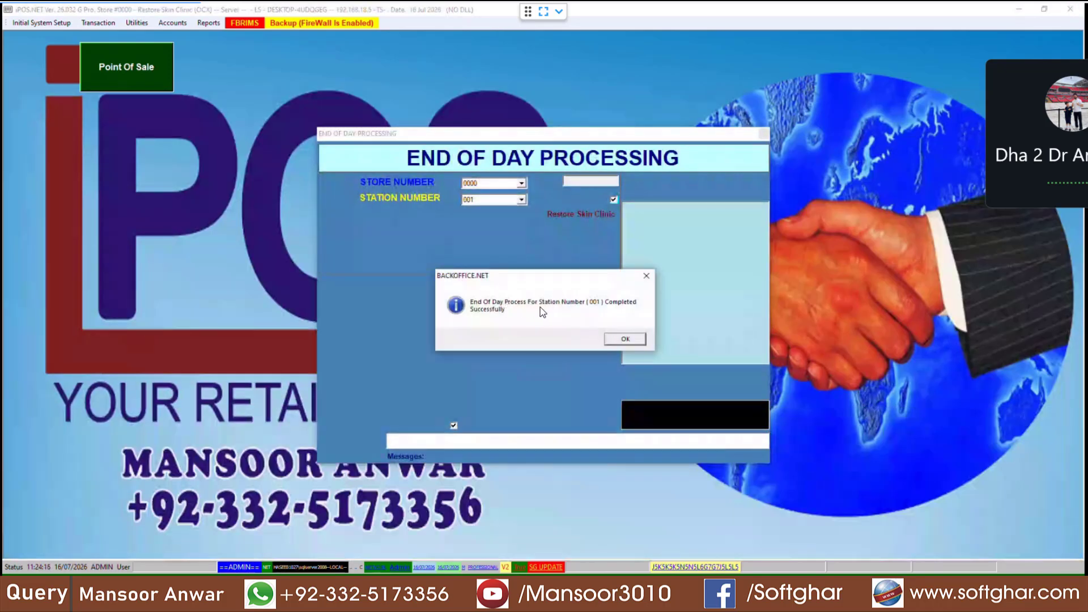
{"action": "left_click", "coordinate": [628, 340]}
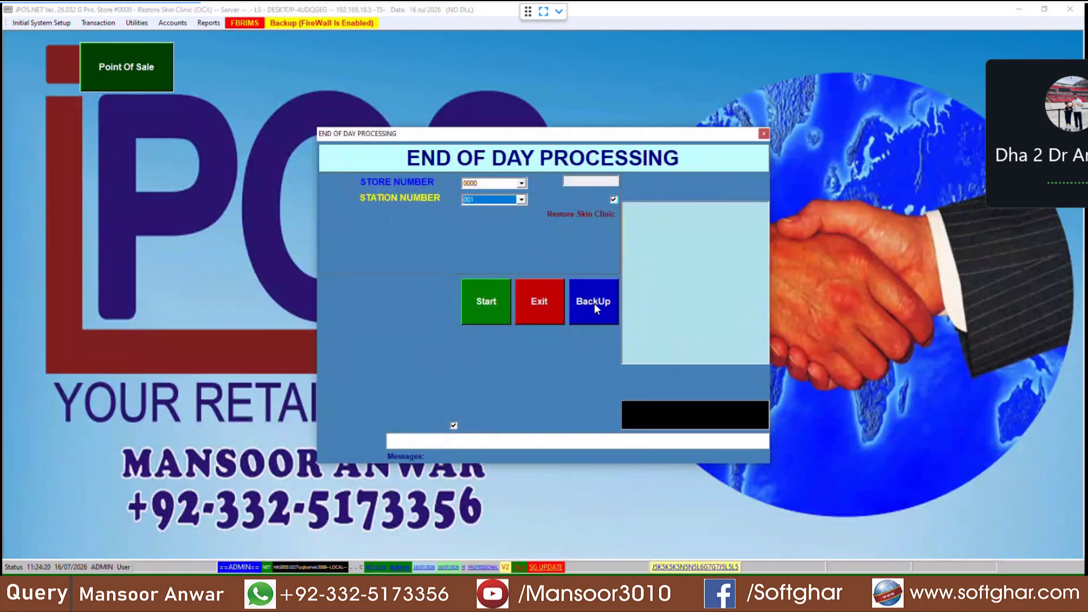
Step: Back up the inventory and temp databases, then exit the backup utility and End of Day window
{"action": "left_click", "coordinate": [594, 303]}
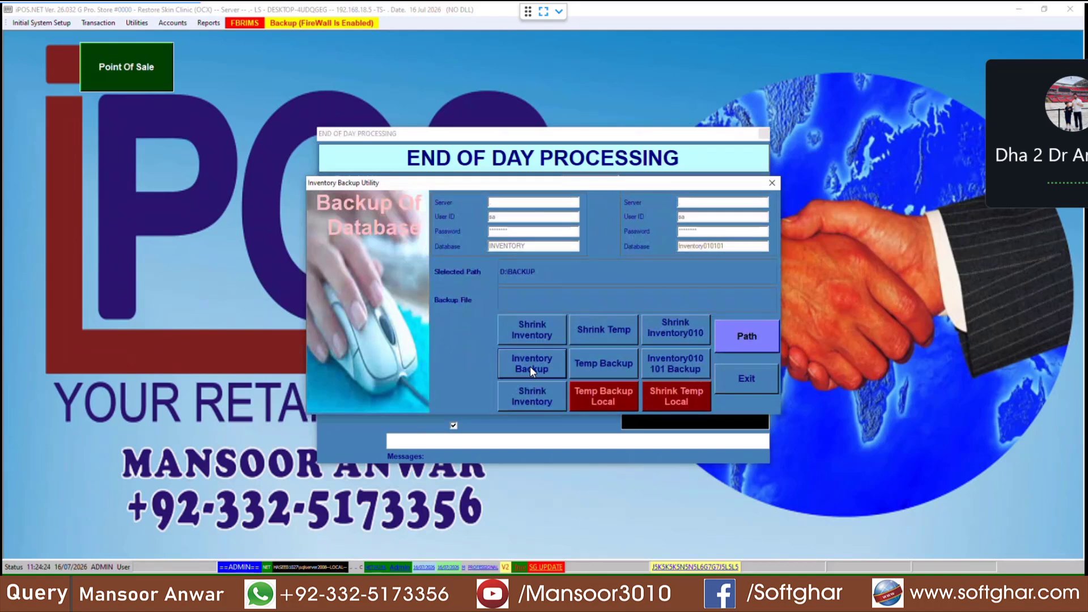
{"action": "left_click", "coordinate": [529, 366]}
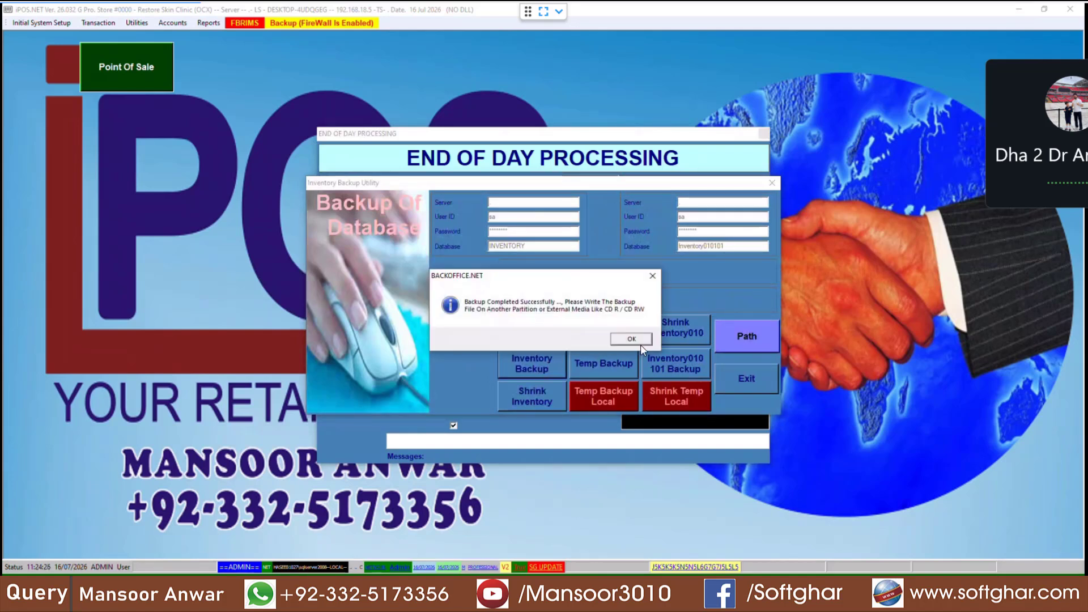
{"action": "left_click", "coordinate": [639, 343]}
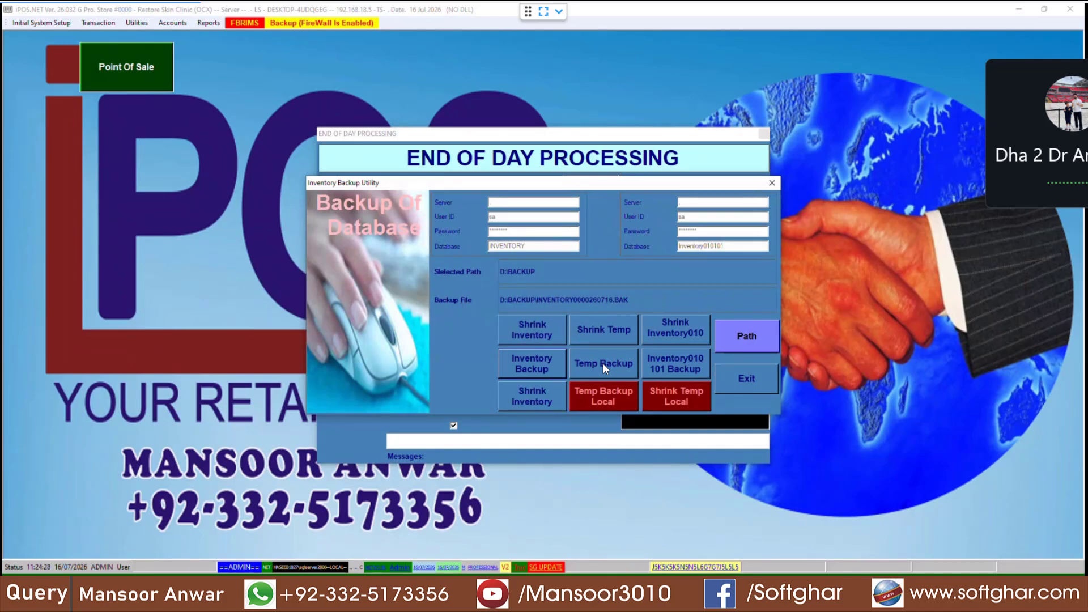
{"action": "left_click", "coordinate": [603, 365]}
{"action": "left_click", "coordinate": [631, 341]}
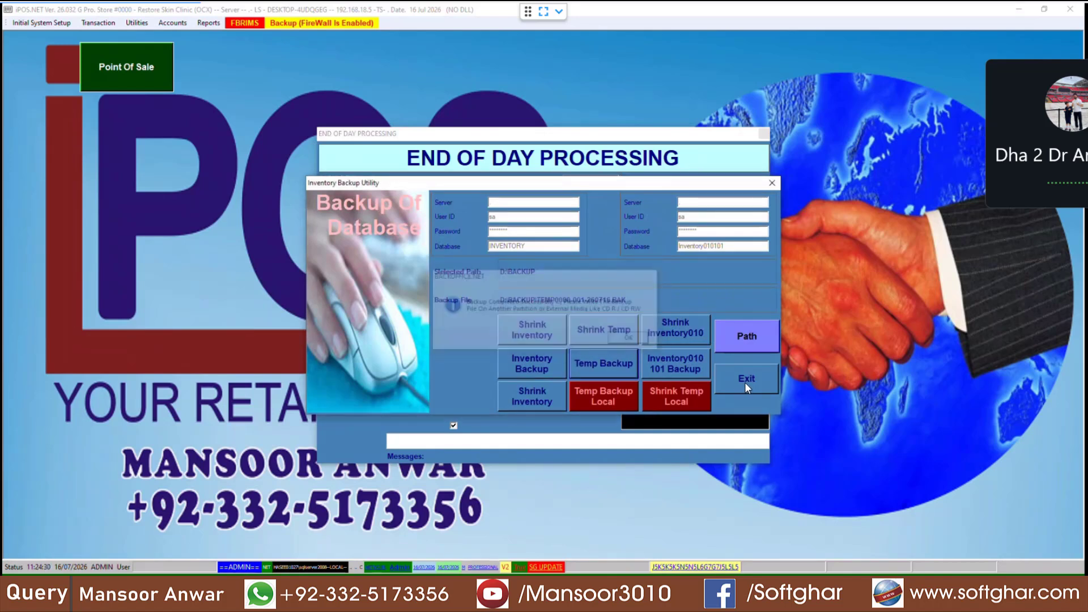
{"action": "left_click", "coordinate": [745, 382]}
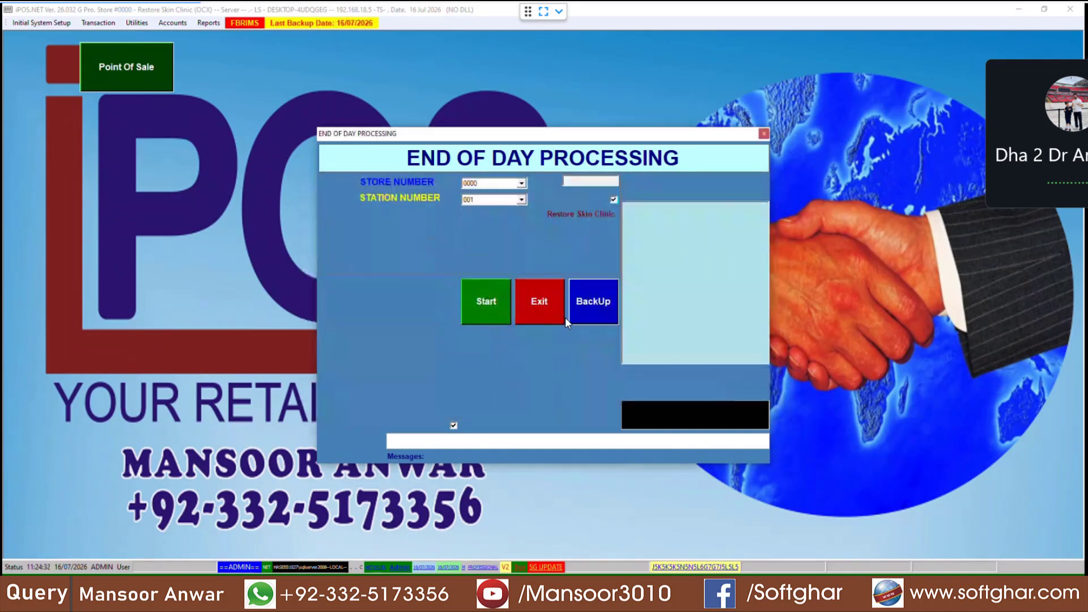
{"action": "left_click", "coordinate": [523, 309]}
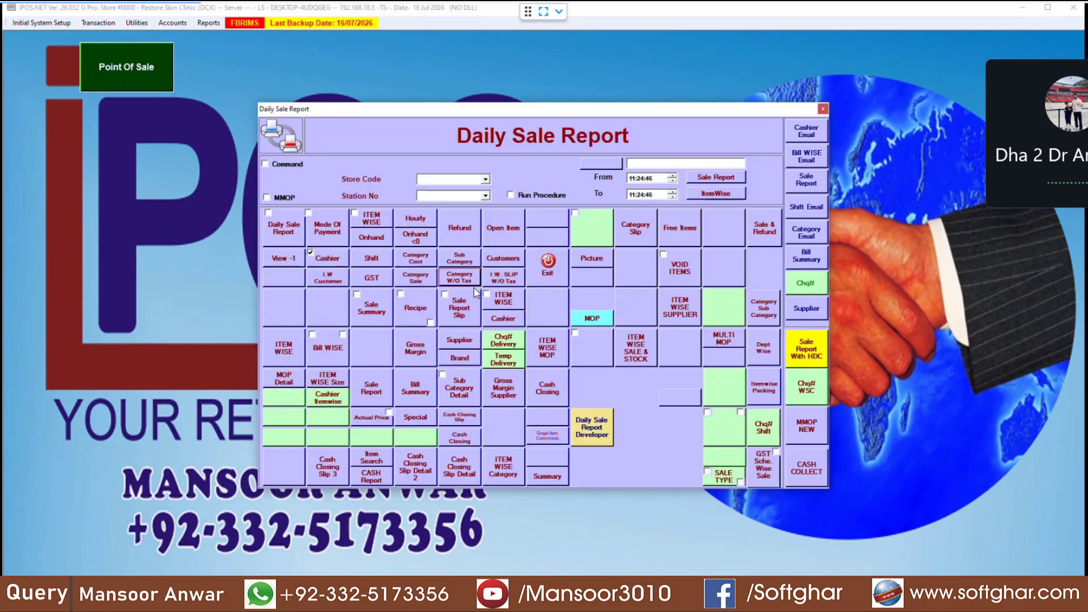
Step: Generate the Periodic Sale Report for 01/07/2026 to 16/07/2026
{"action": "left_click", "coordinate": [549, 270]}
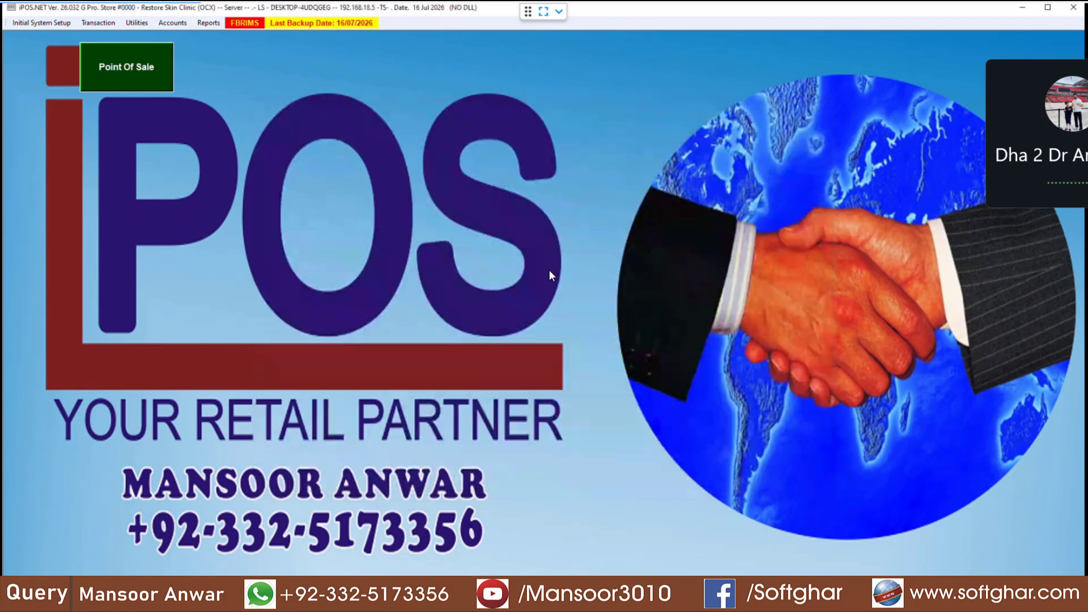
{"action": "left_click", "coordinate": [208, 27]}
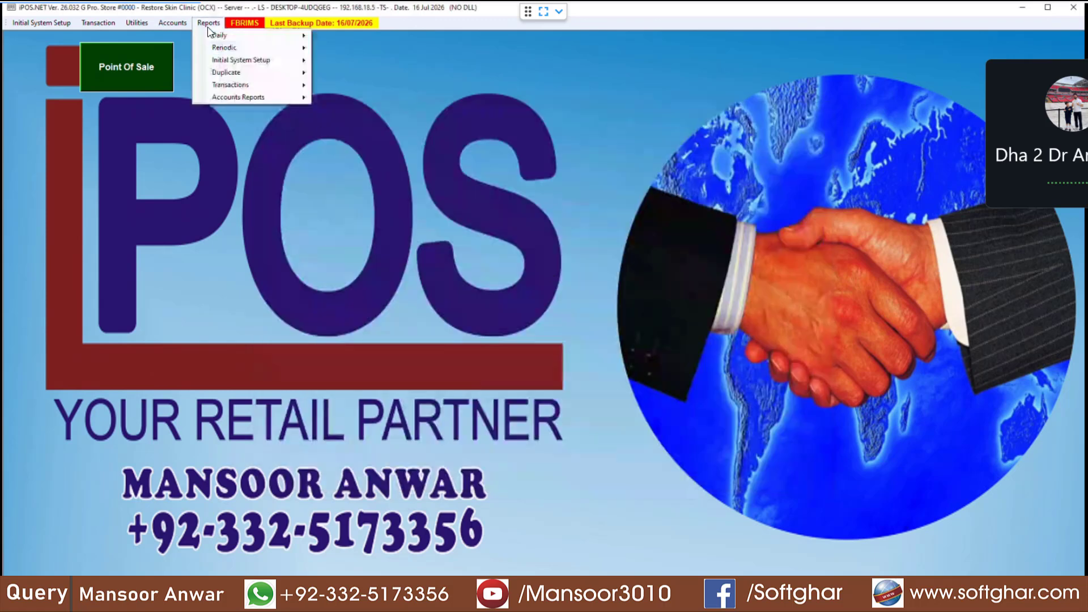
{"action": "mouse_move", "coordinate": [244, 49]}
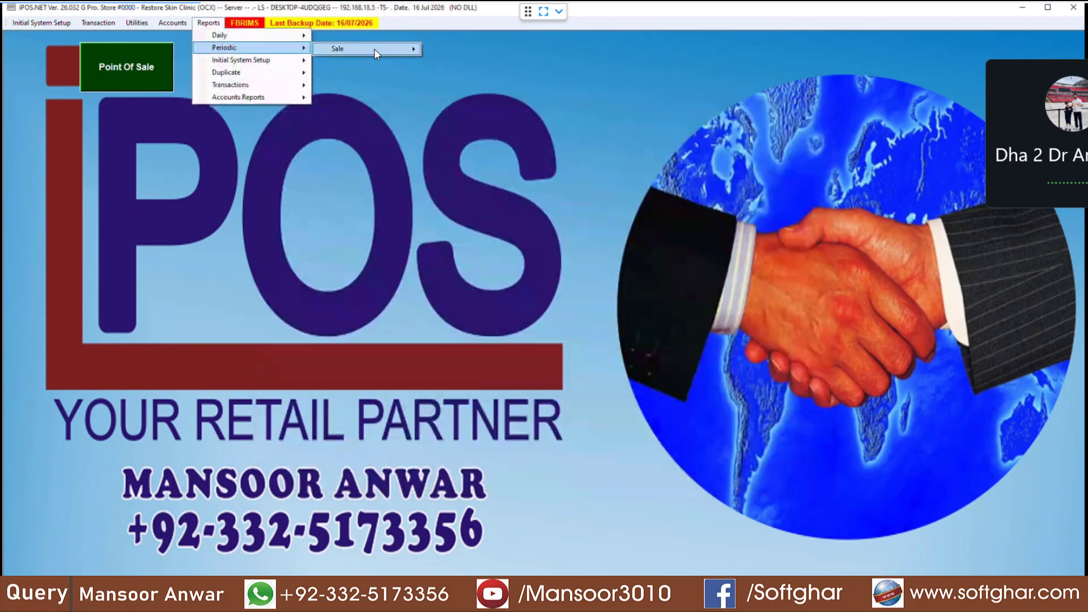
{"action": "mouse_move", "coordinate": [374, 49]}
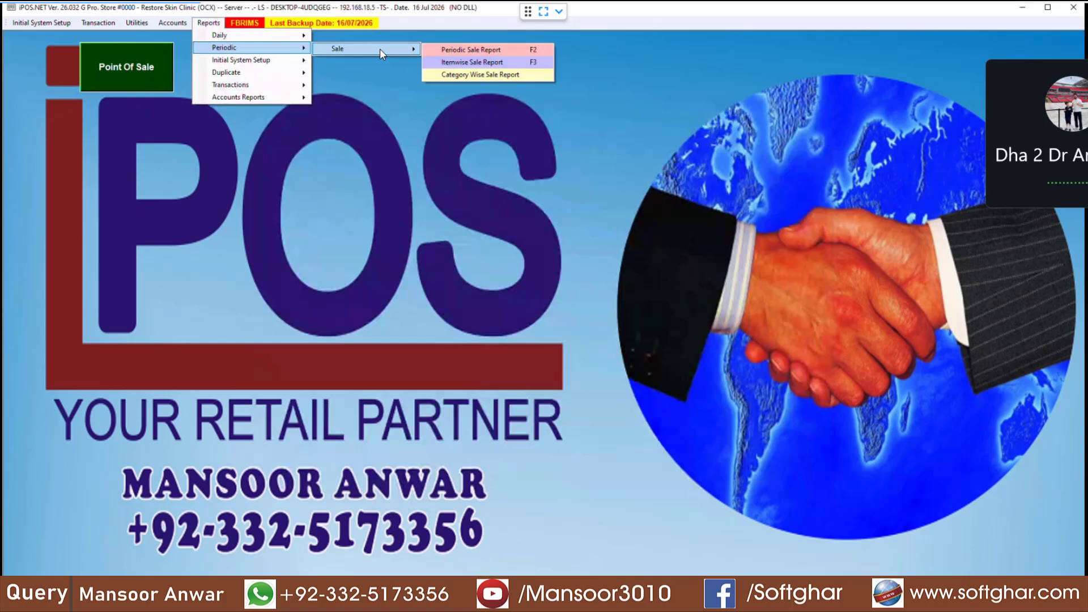
{"action": "left_click", "coordinate": [504, 51]}
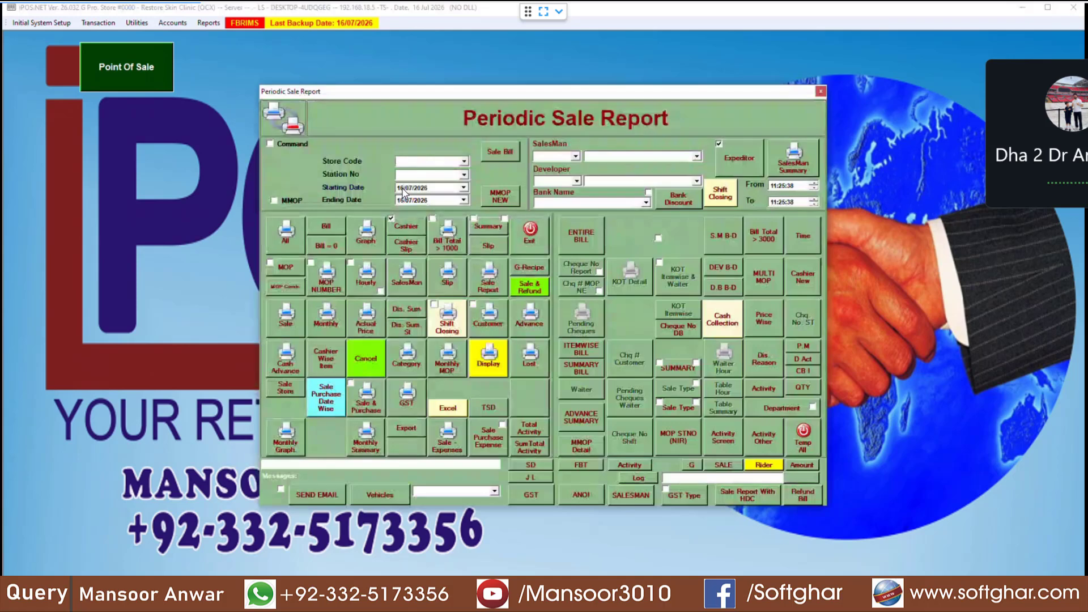
{"action": "left_click", "coordinate": [402, 190]}
{"action": "left_click", "coordinate": [291, 234]}
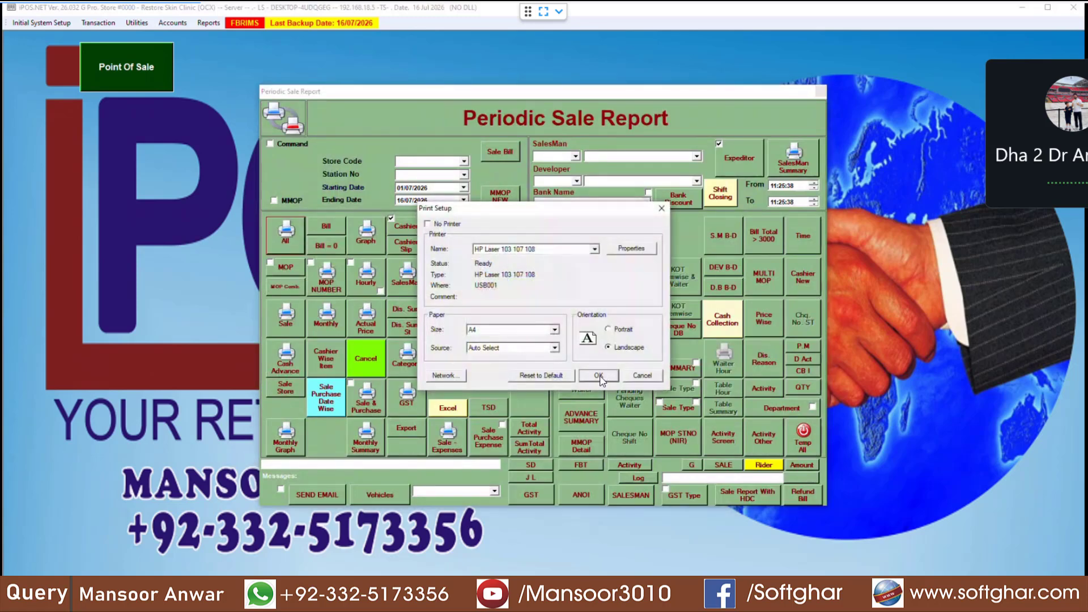
Step: Preview the periodic report, check its 5,502.00 grand total, and close the preview
{"action": "left_click", "coordinate": [598, 376]}
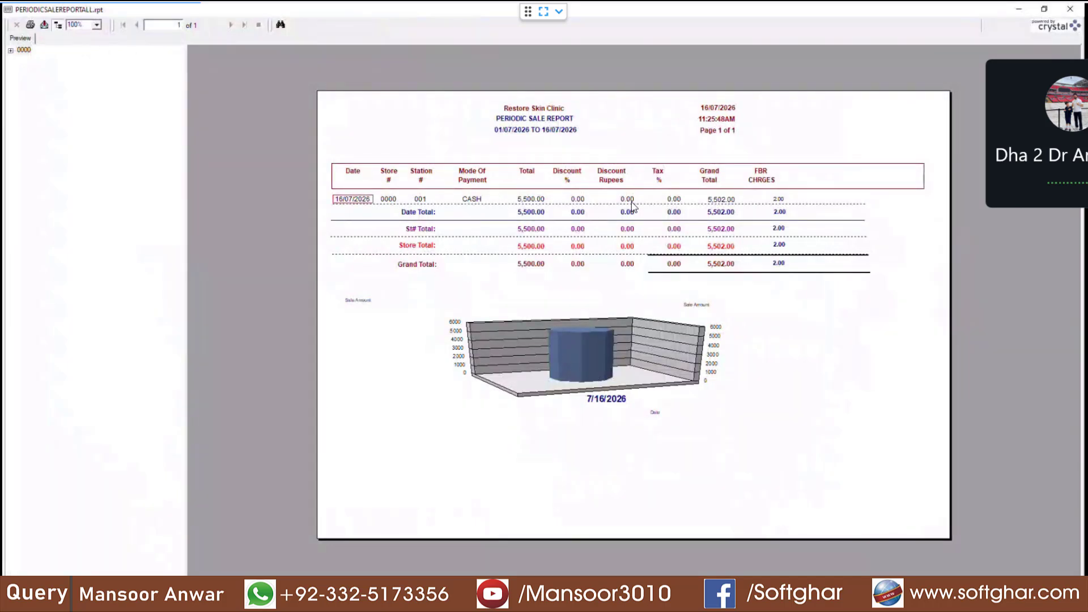
{"action": "left_click", "coordinate": [734, 203]}
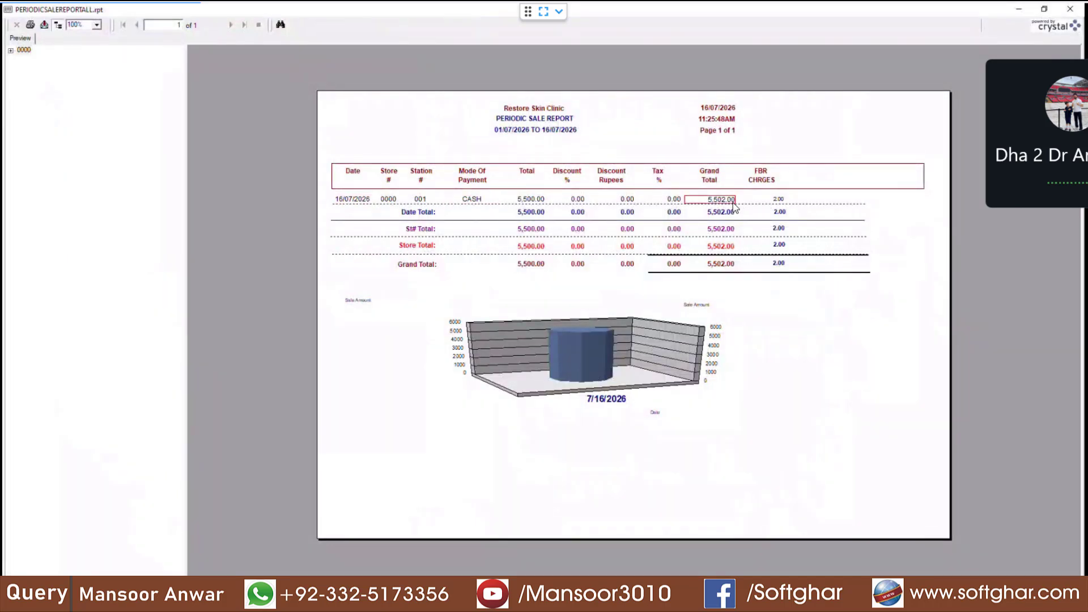
{"action": "left_click", "coordinate": [1069, 9]}
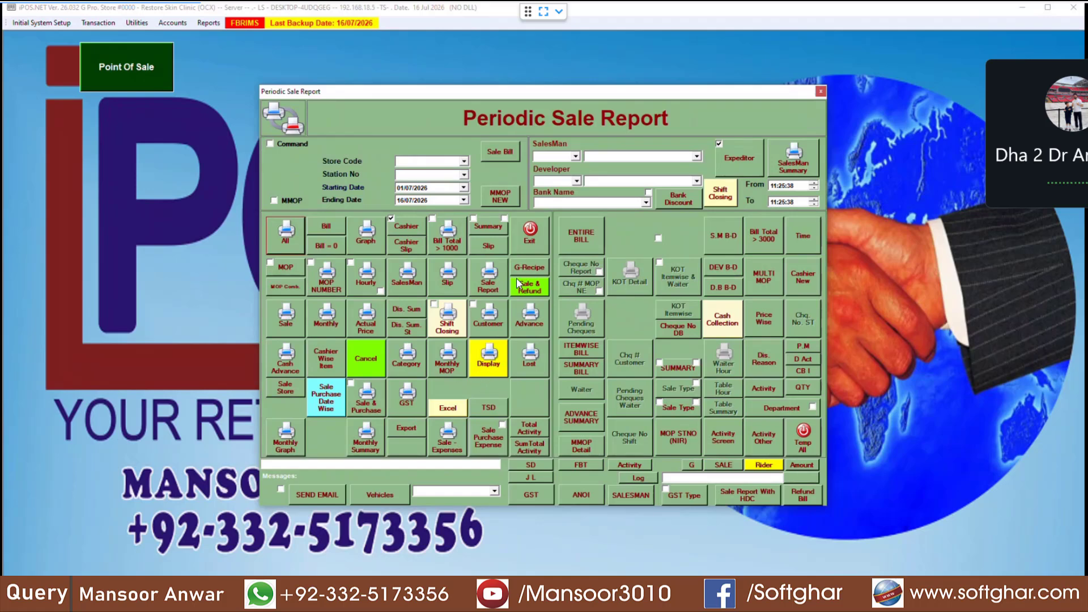
Step: Generate and preview the periodic Itemwise Sale Report totalling 5,500.00, then close the preview
{"action": "left_click", "coordinate": [529, 233]}
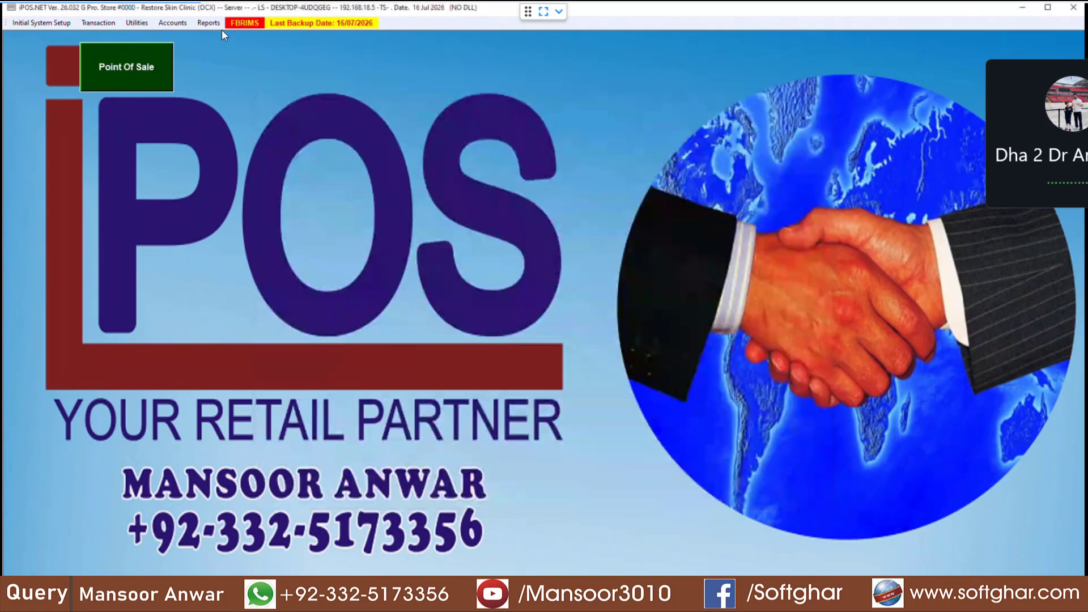
{"action": "left_click", "coordinate": [216, 25]}
{"action": "mouse_move", "coordinate": [306, 51]}
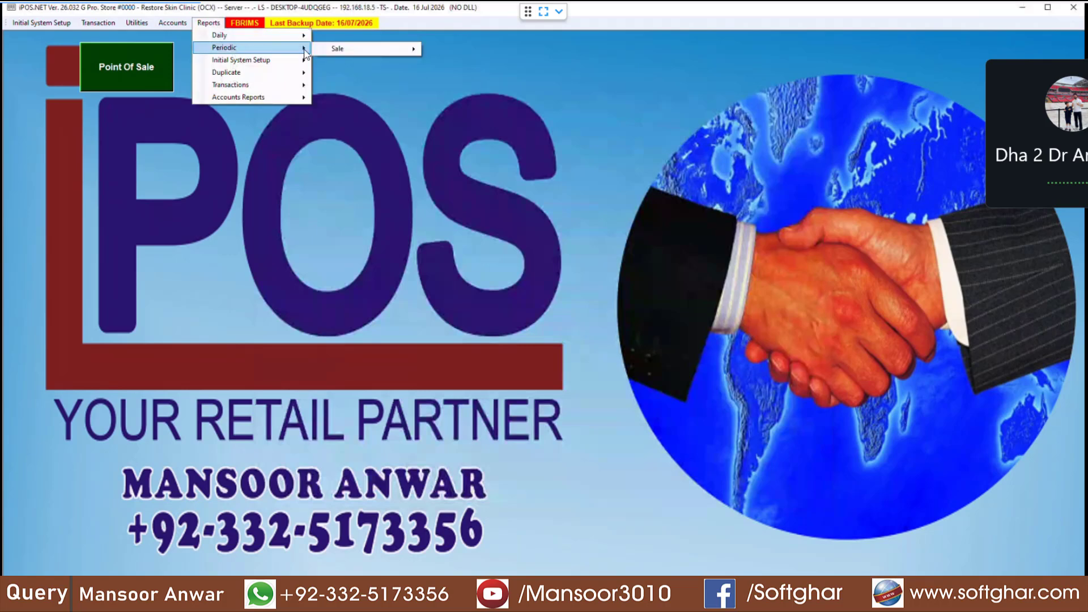
{"action": "mouse_move", "coordinate": [359, 52]}
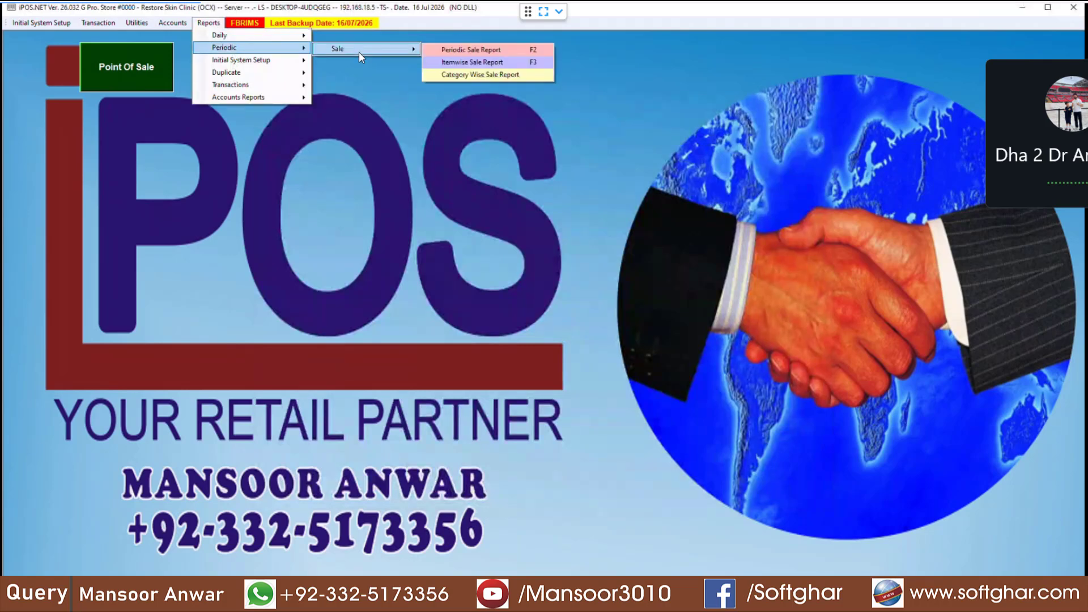
{"action": "left_click", "coordinate": [481, 63]}
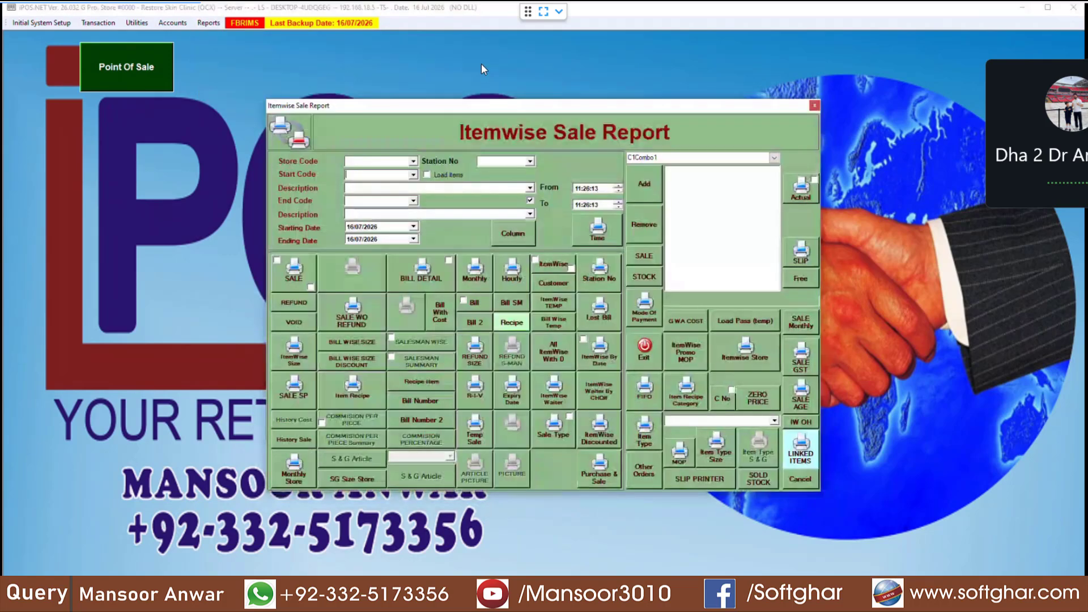
{"action": "left_click", "coordinate": [295, 275]}
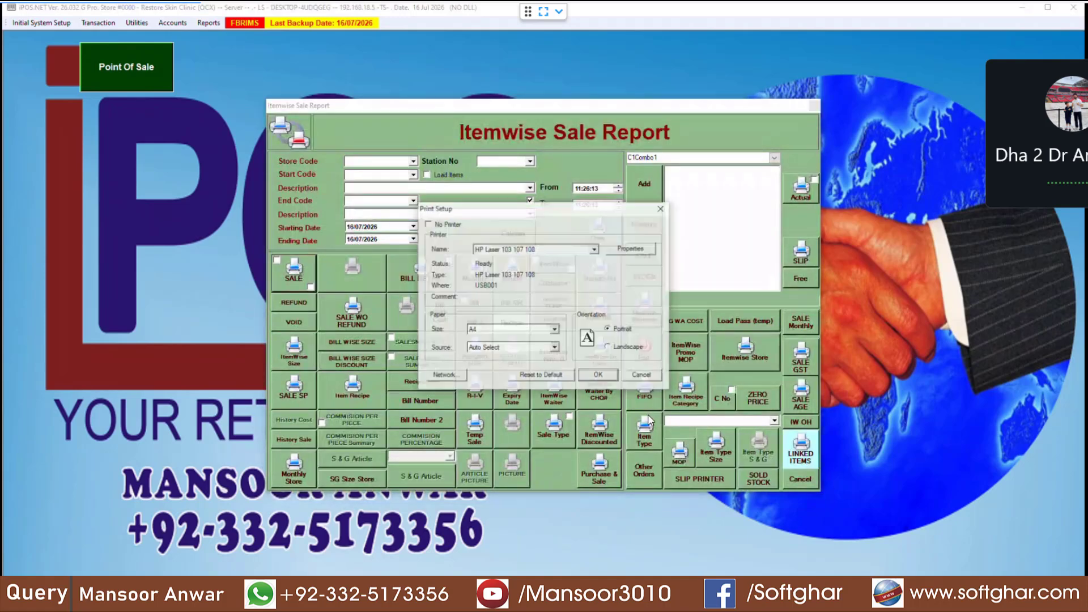
{"action": "left_click", "coordinate": [606, 379]}
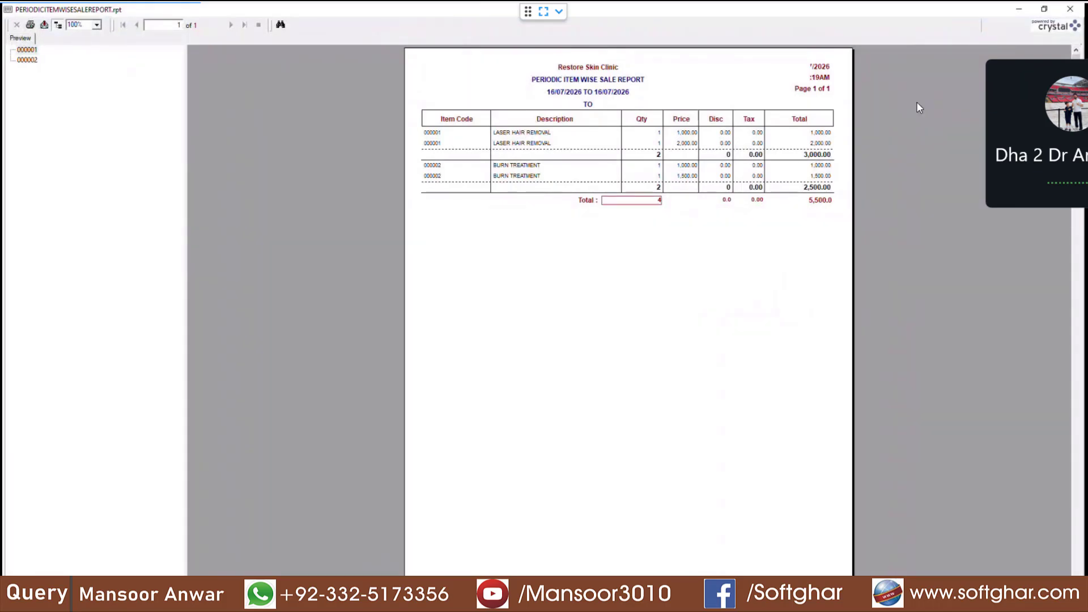
{"action": "left_click", "coordinate": [1069, 8]}
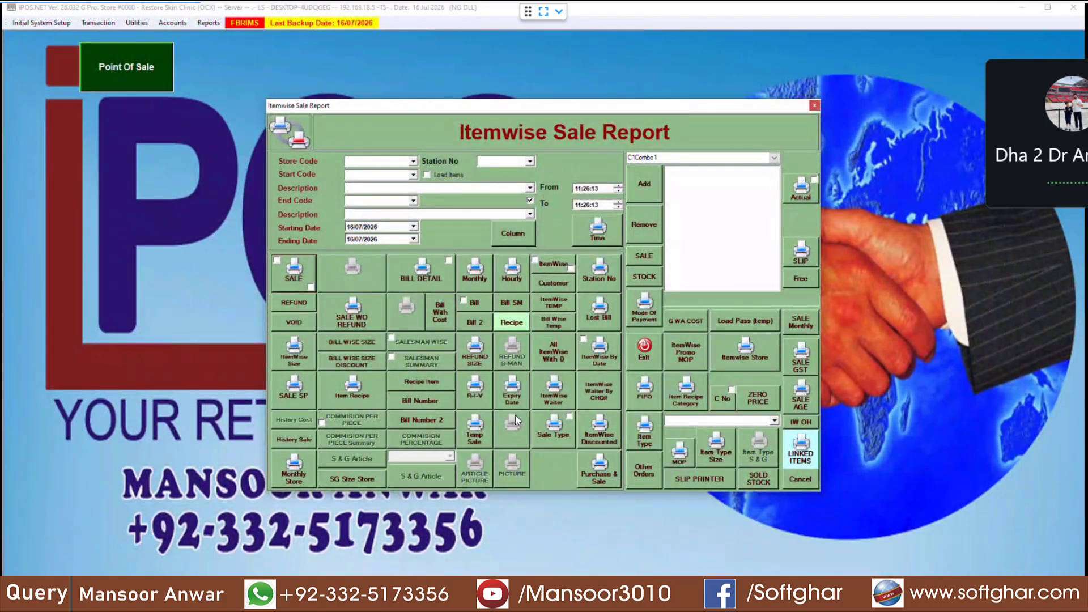
Step: Preview the SALE GST itemwise report, checking 5.00 gst%, 47.62 GST per line and 261.90 total
{"action": "left_click", "coordinate": [810, 362]}
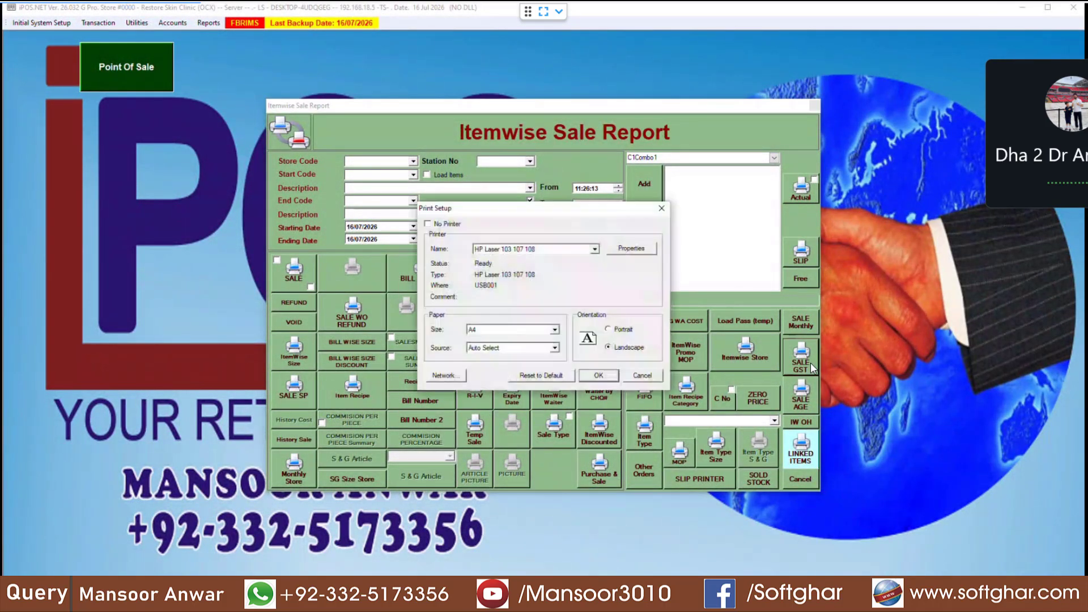
{"action": "left_click", "coordinate": [599, 376]}
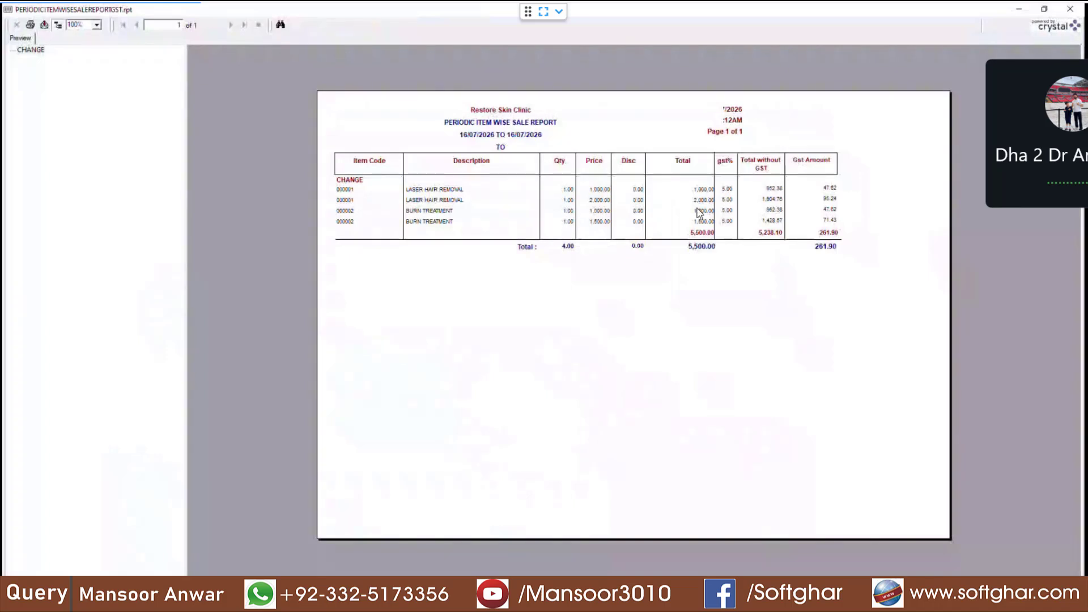
{"action": "left_click", "coordinate": [469, 193]}
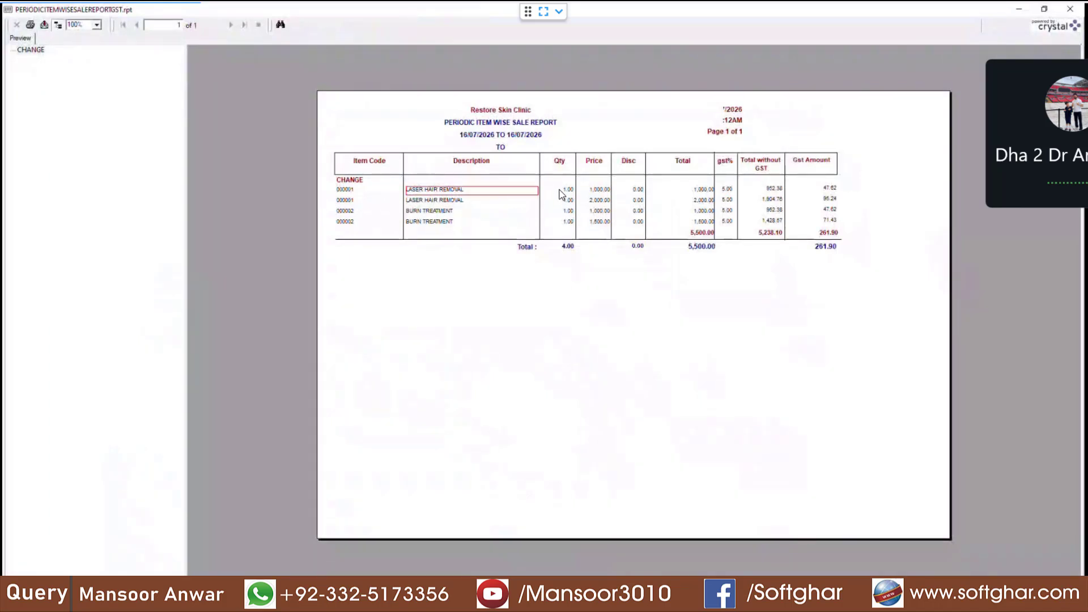
{"action": "left_click", "coordinate": [560, 190]}
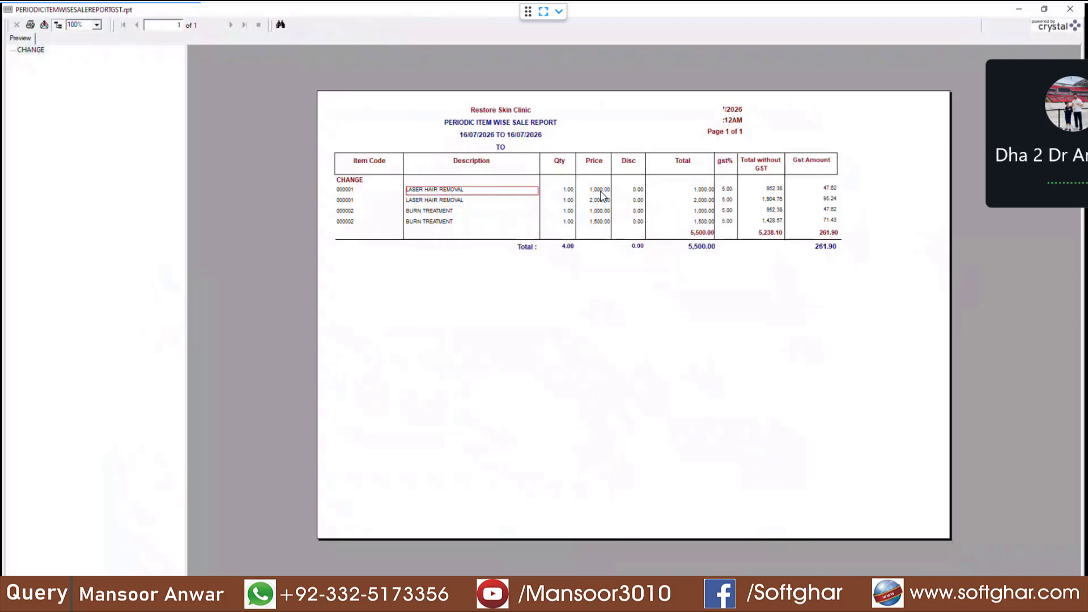
{"action": "left_click", "coordinate": [723, 190]}
{"action": "left_click", "coordinate": [779, 191]}
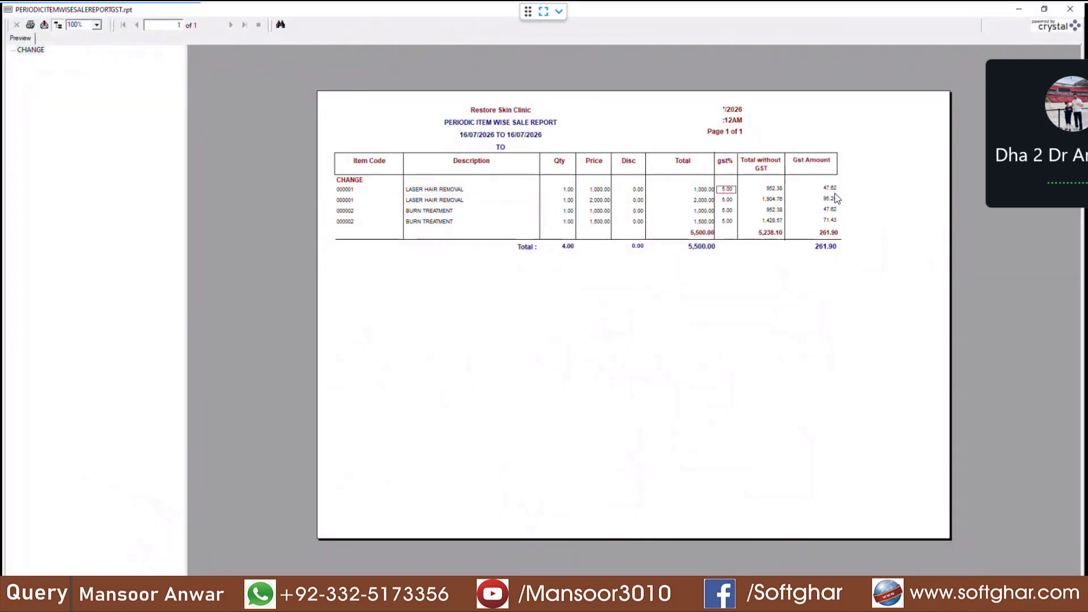
{"action": "left_click", "coordinate": [832, 191]}
{"action": "left_click", "coordinate": [831, 211]}
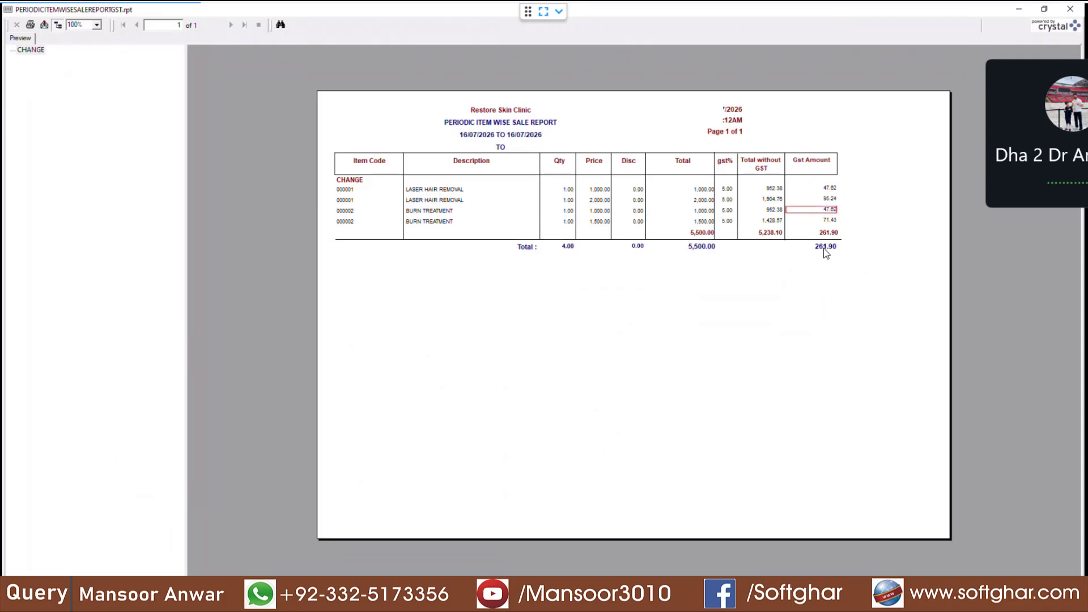
{"action": "left_click", "coordinate": [825, 249]}
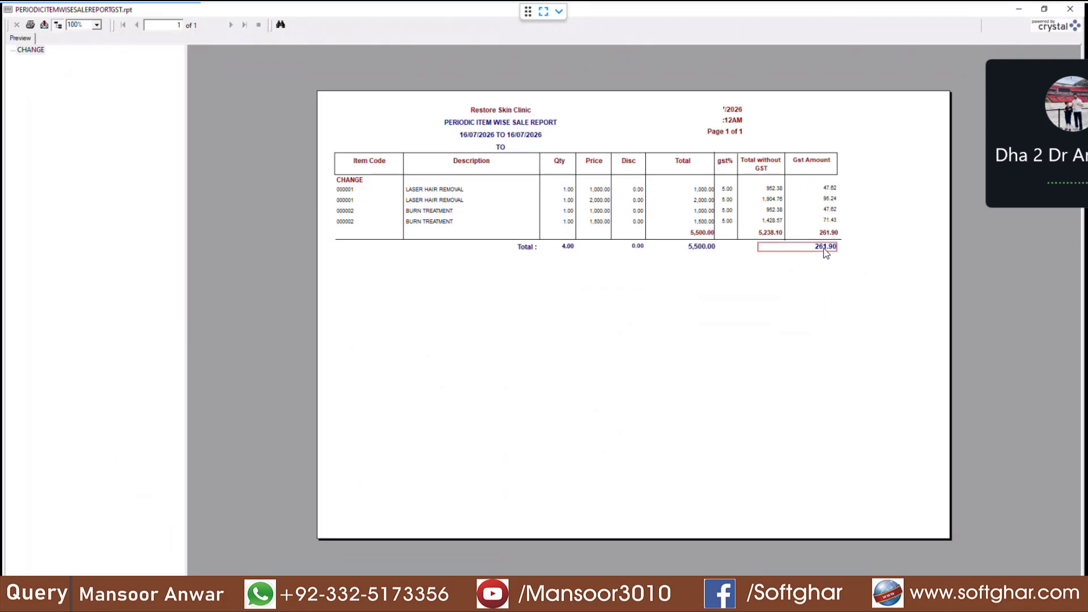
{"action": "left_click", "coordinate": [1073, 10]}
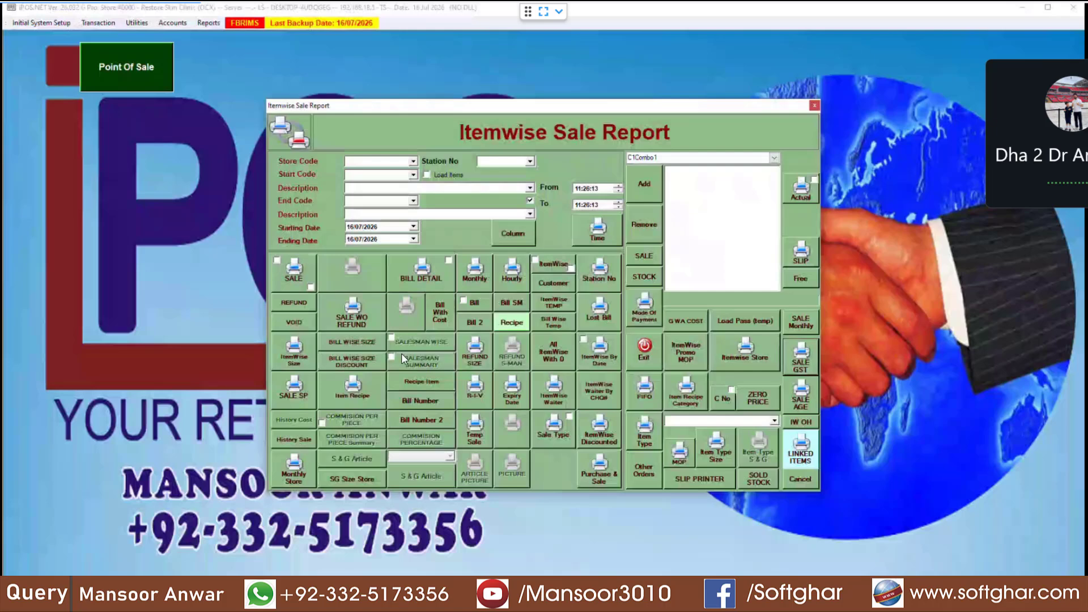
Step: Preview the BILL DETAIL itemwise report, checking bill number, quantity and 0.00 cost price, then close it
{"action": "left_click", "coordinate": [432, 277]}
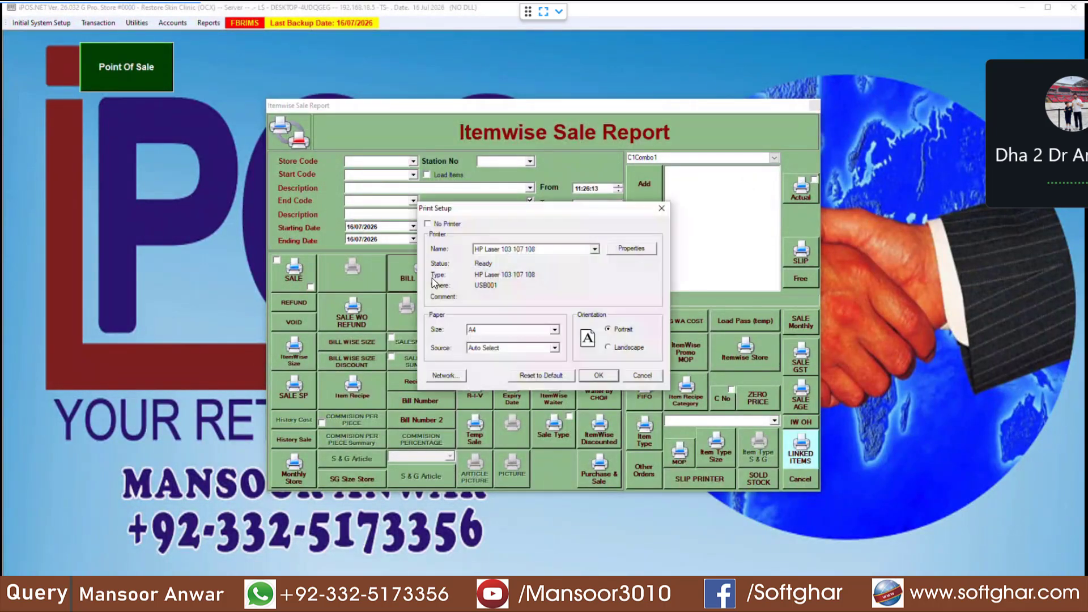
{"action": "left_click", "coordinate": [597, 376]}
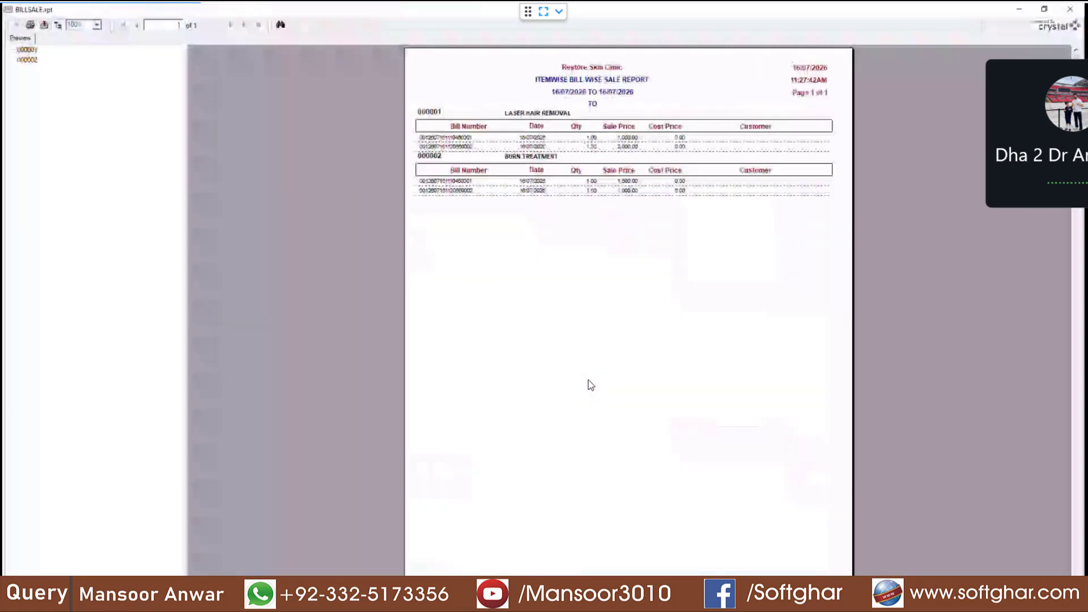
{"action": "left_click", "coordinate": [435, 140]}
{"action": "left_click", "coordinate": [560, 140]}
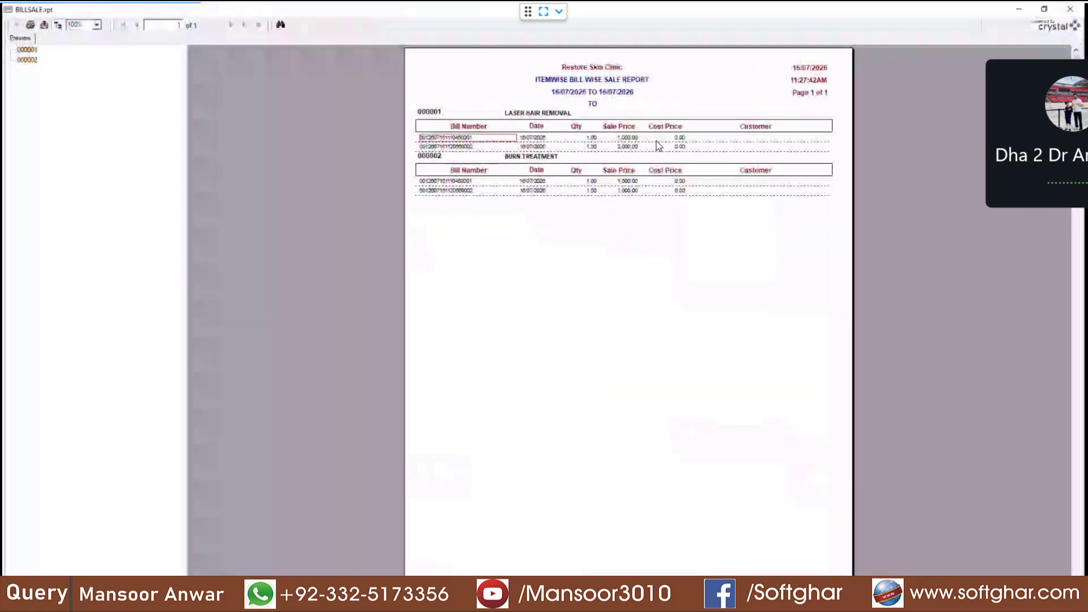
{"action": "left_click", "coordinate": [655, 140]}
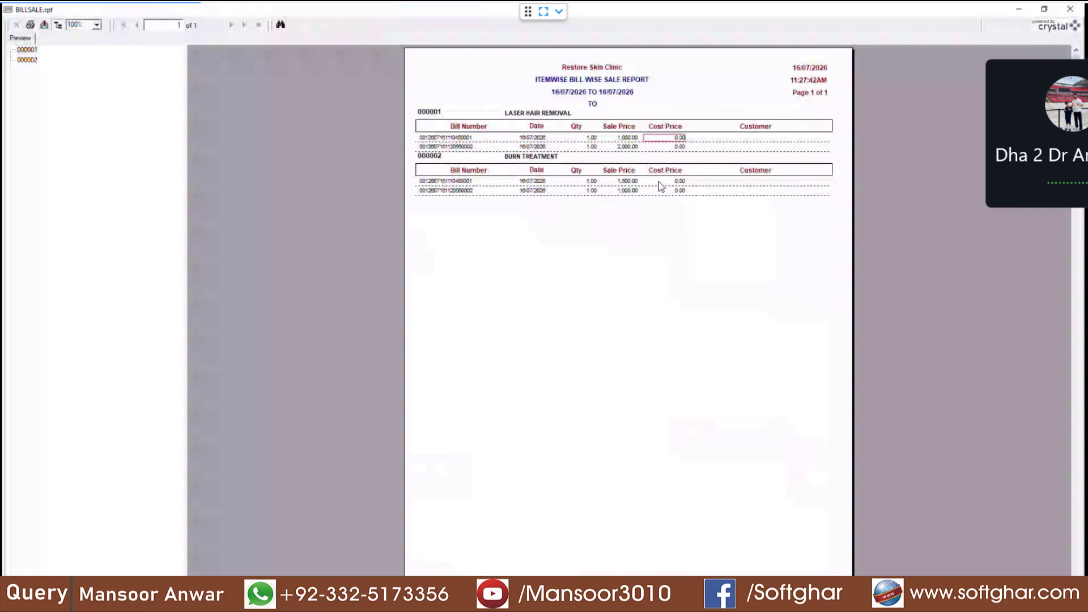
{"action": "left_click", "coordinate": [1069, 8]}
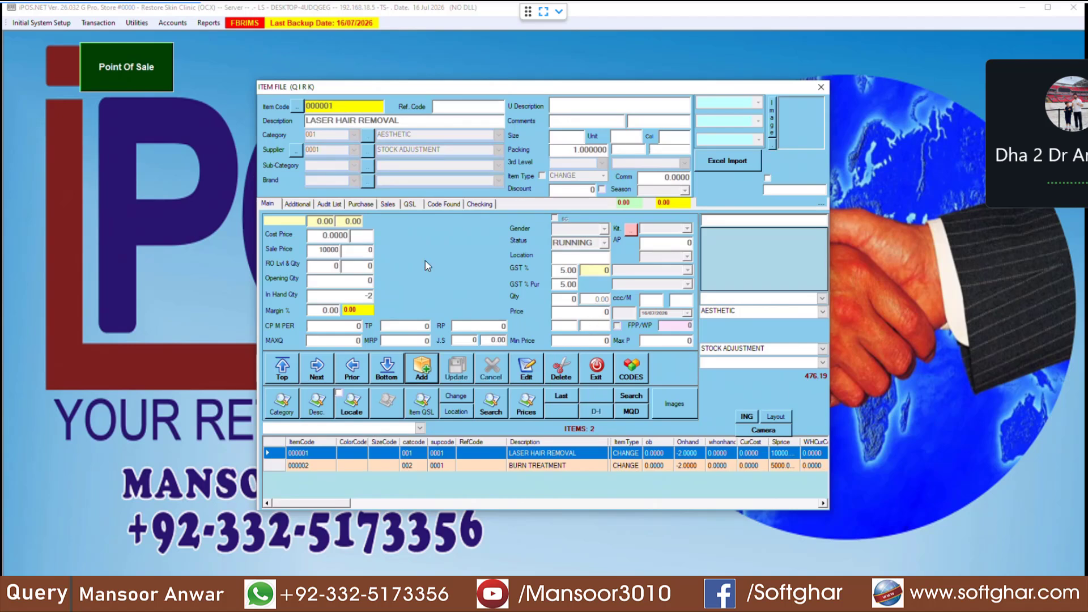
Step: Clear BURN TREATMENT's GST % and purchase GST % to 0.00, update it, and add new item 000003
{"action": "left_click", "coordinate": [542, 468]}
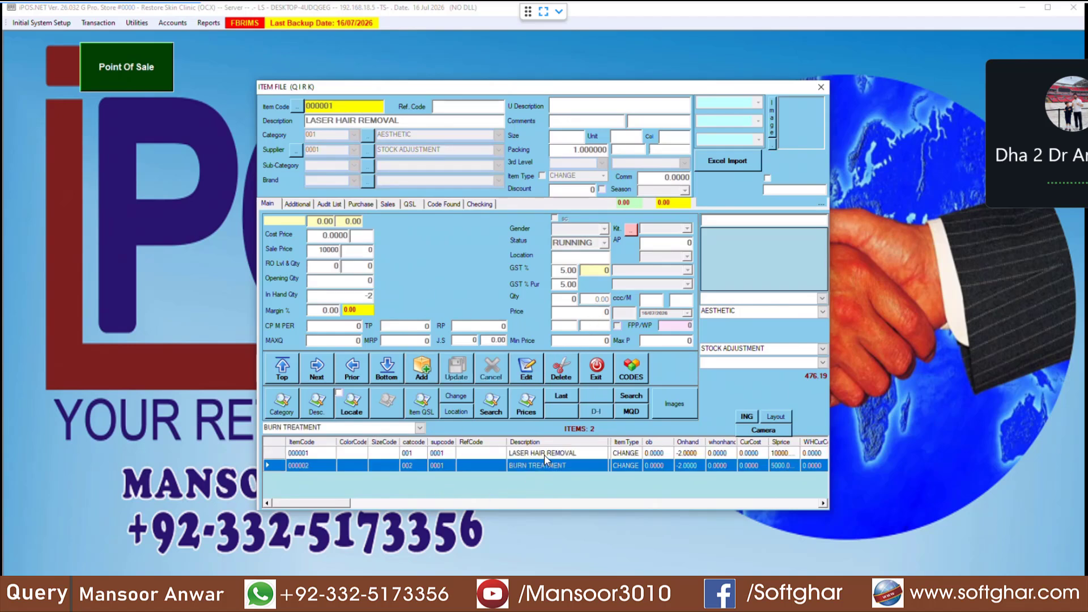
{"action": "left_click", "coordinate": [541, 468]}
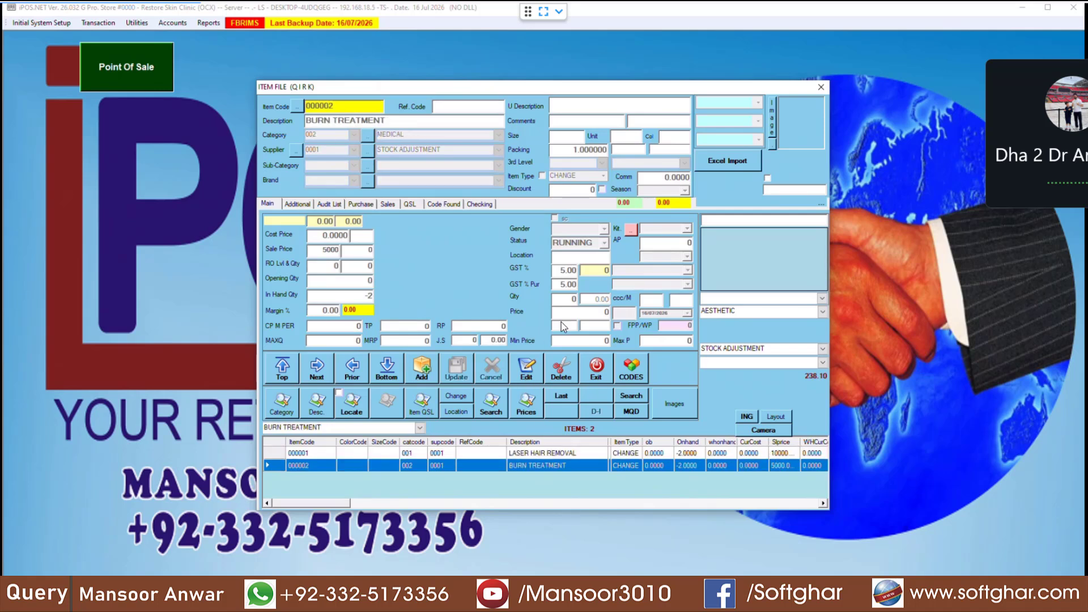
{"action": "left_click_drag", "start_coordinate": [555, 271], "coordinate": [571, 275]}
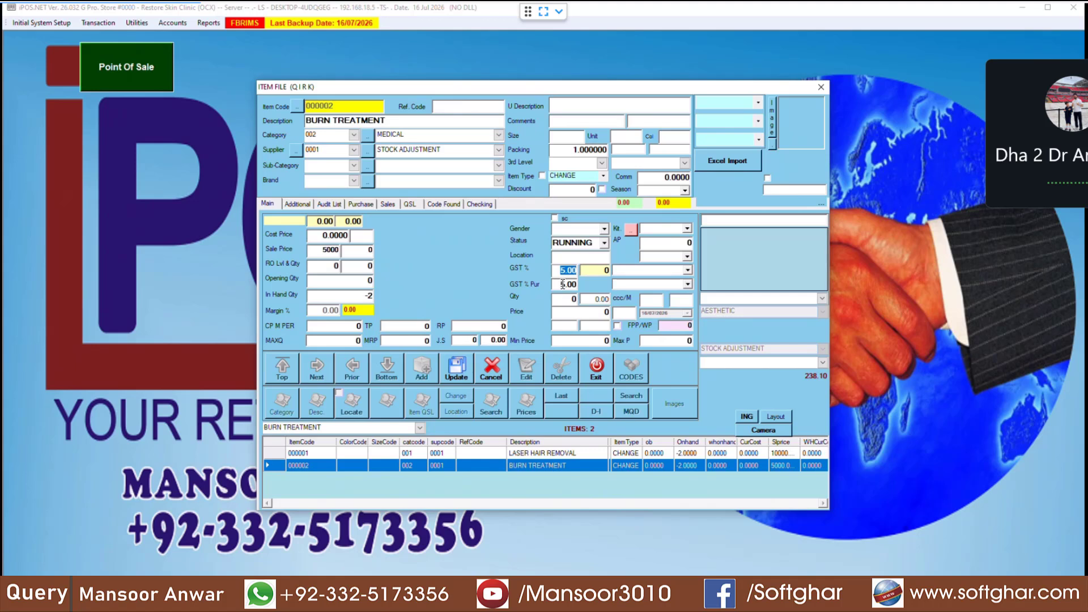
{"action": "key", "text": "BackSpace"}
{"action": "double_click", "coordinate": [562, 285]}
{"action": "key", "text": "BackSpace"}
{"action": "left_click", "coordinate": [453, 371]}
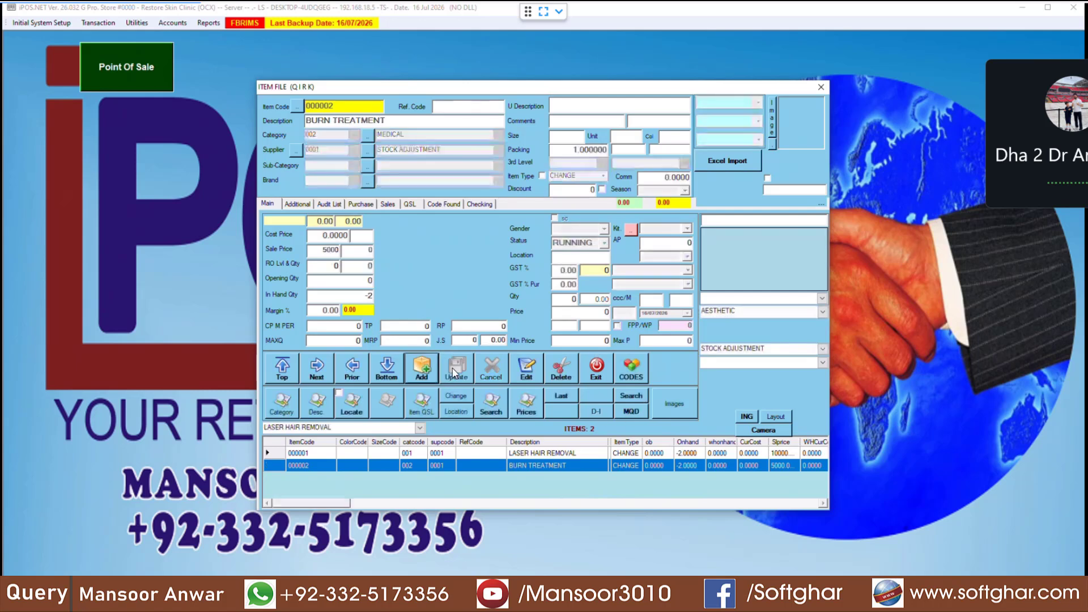
{"action": "left_click", "coordinate": [421, 371]}
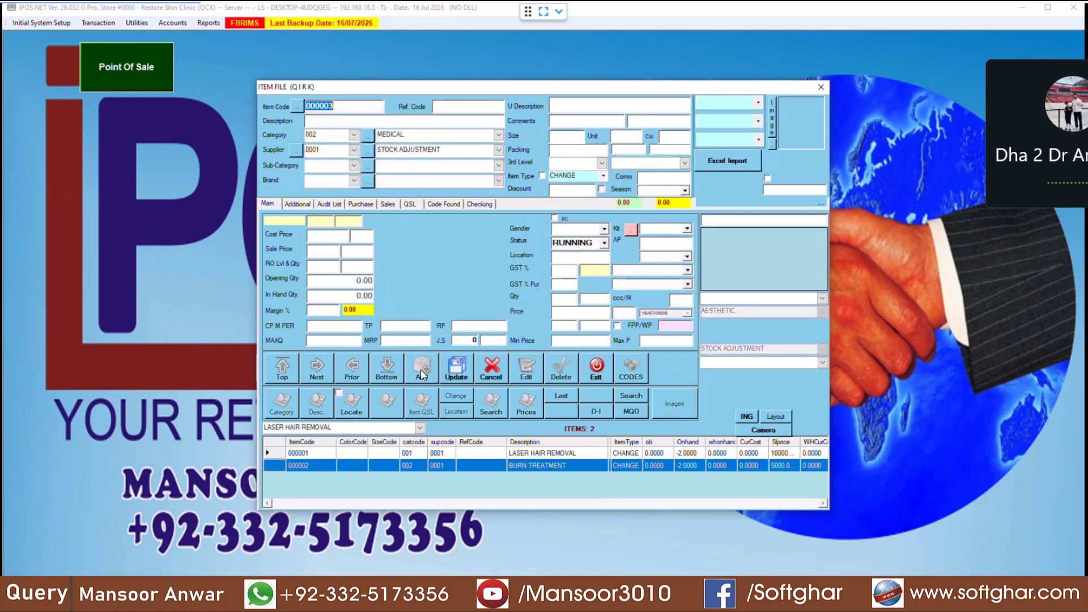
{"action": "key", "text": "Return"}
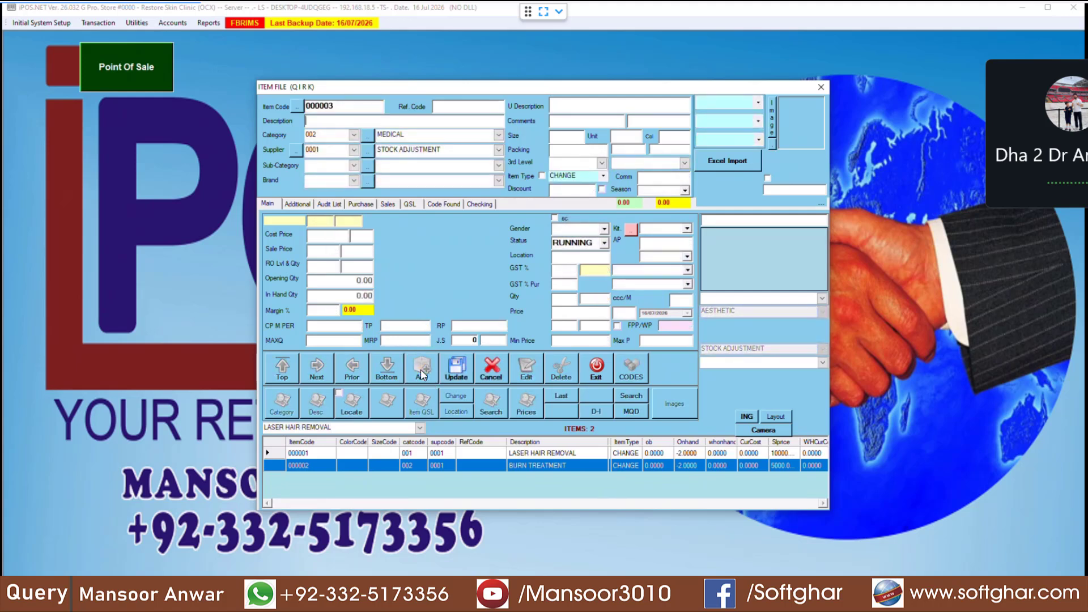